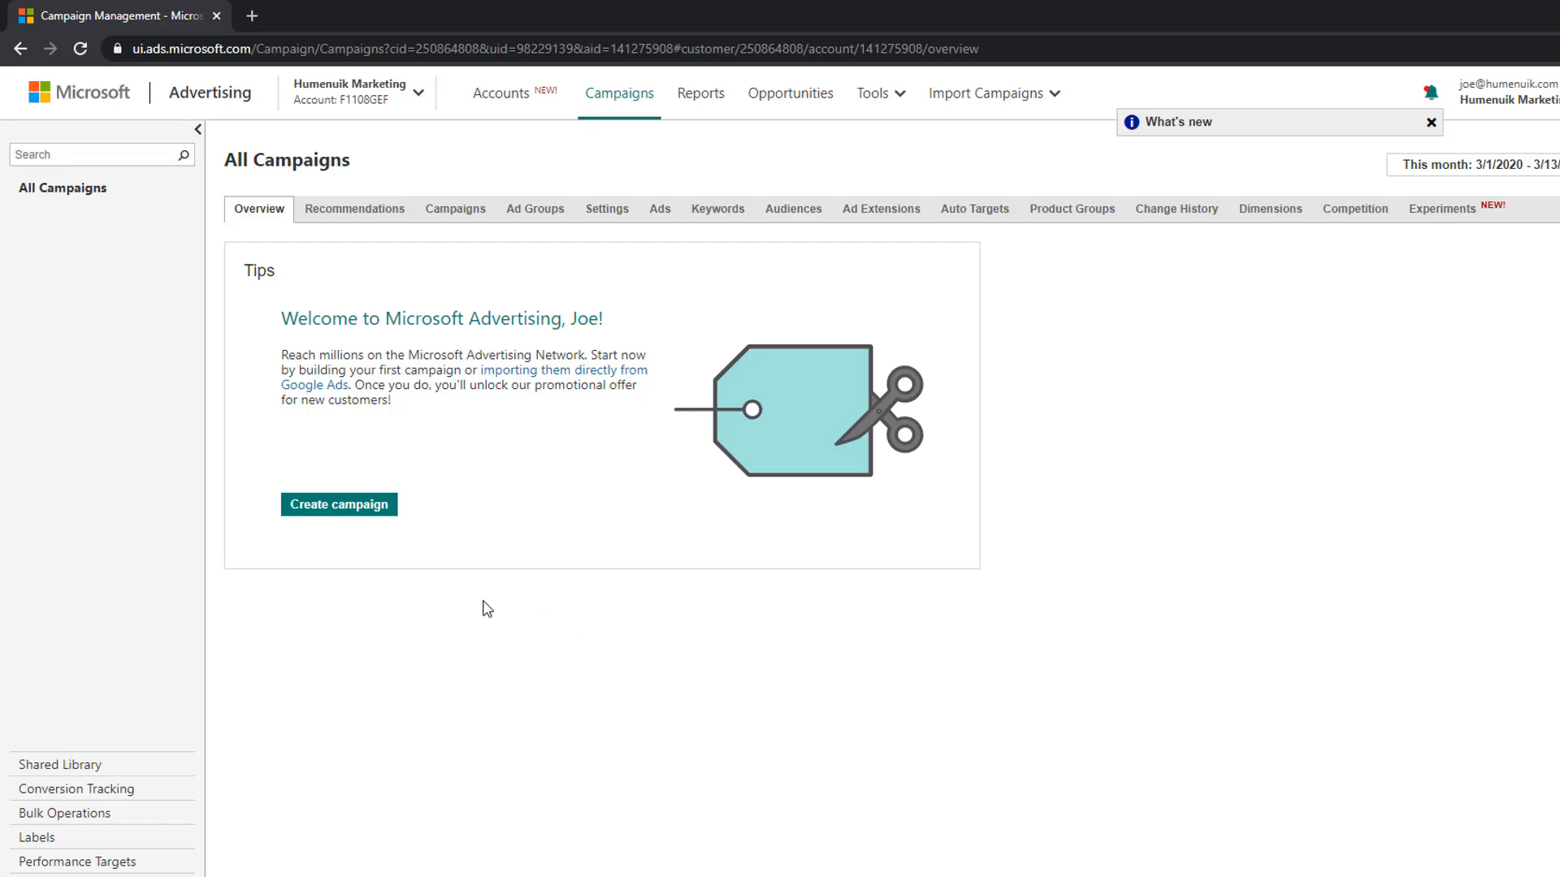
Start creating a new campaign with the goal "Visits to my website"
left_click(455, 209)
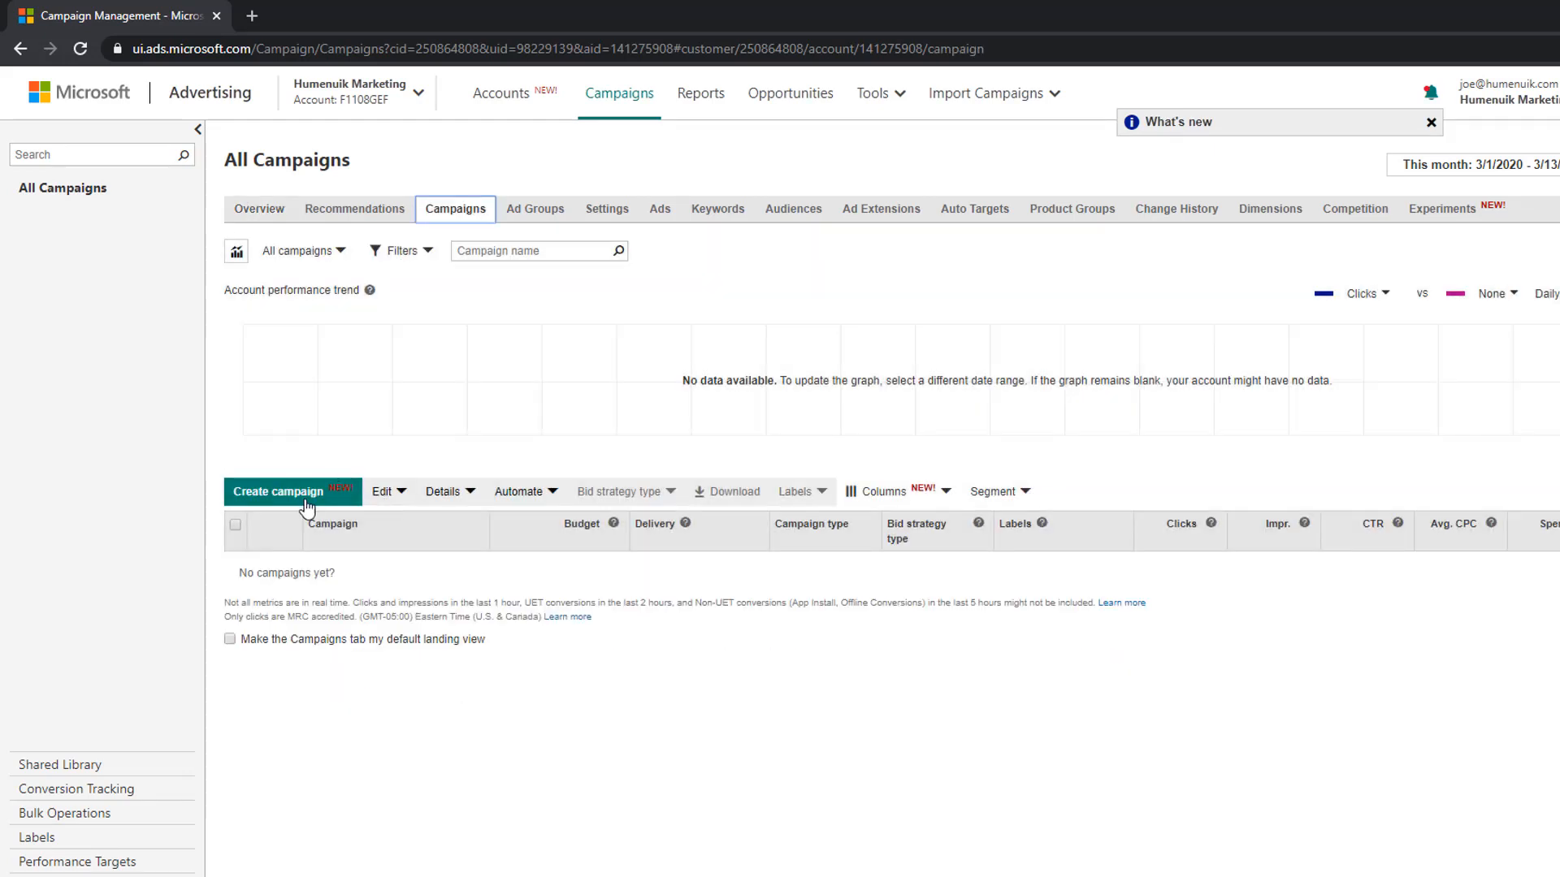
left_click(306, 502)
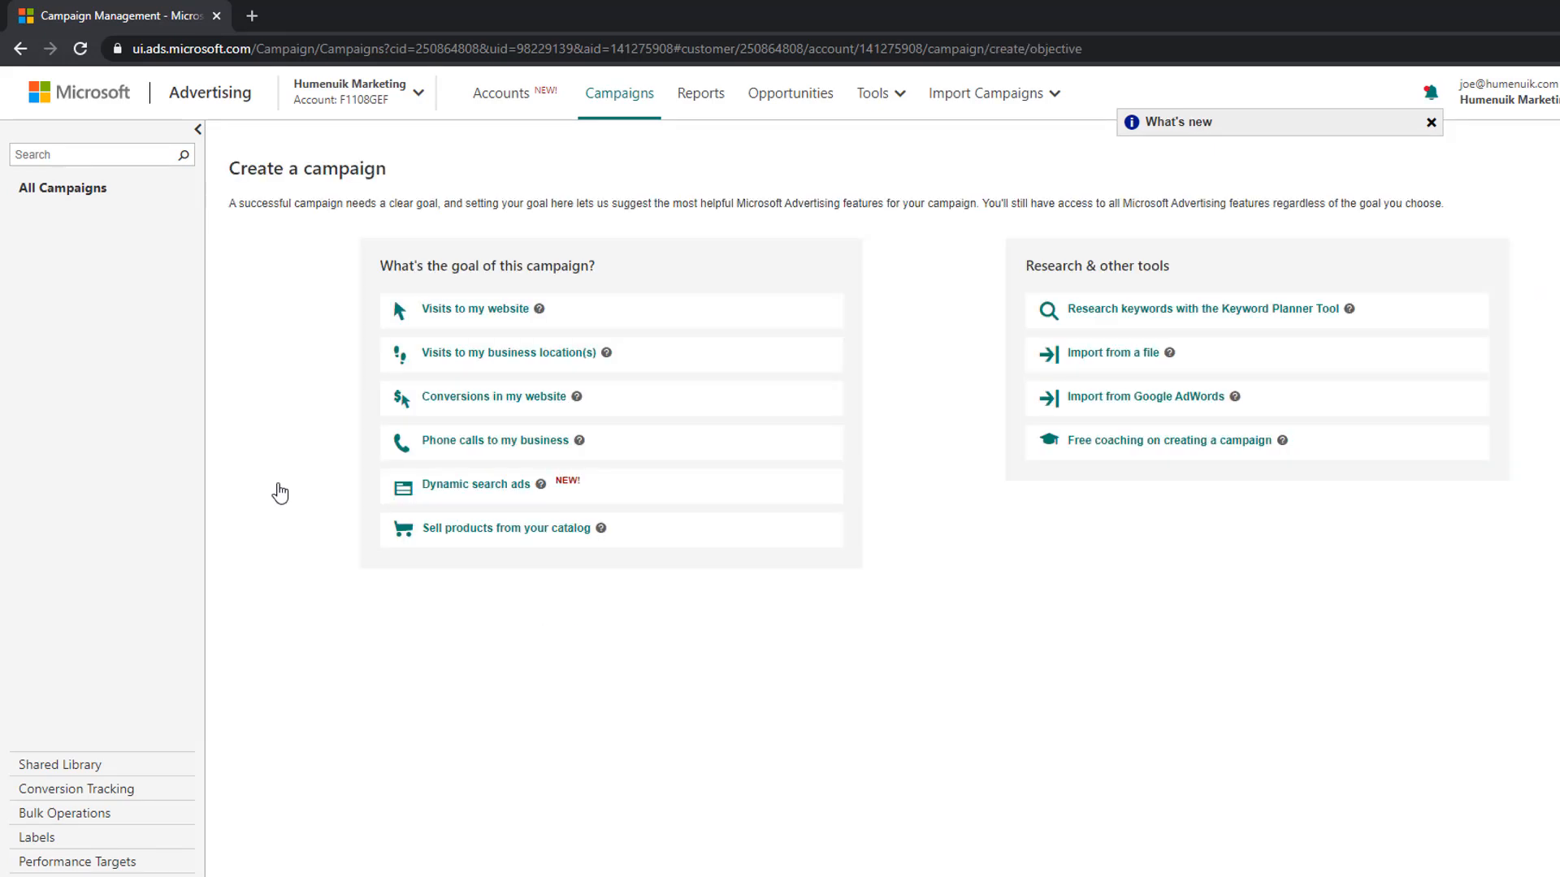
left_click(479, 318)
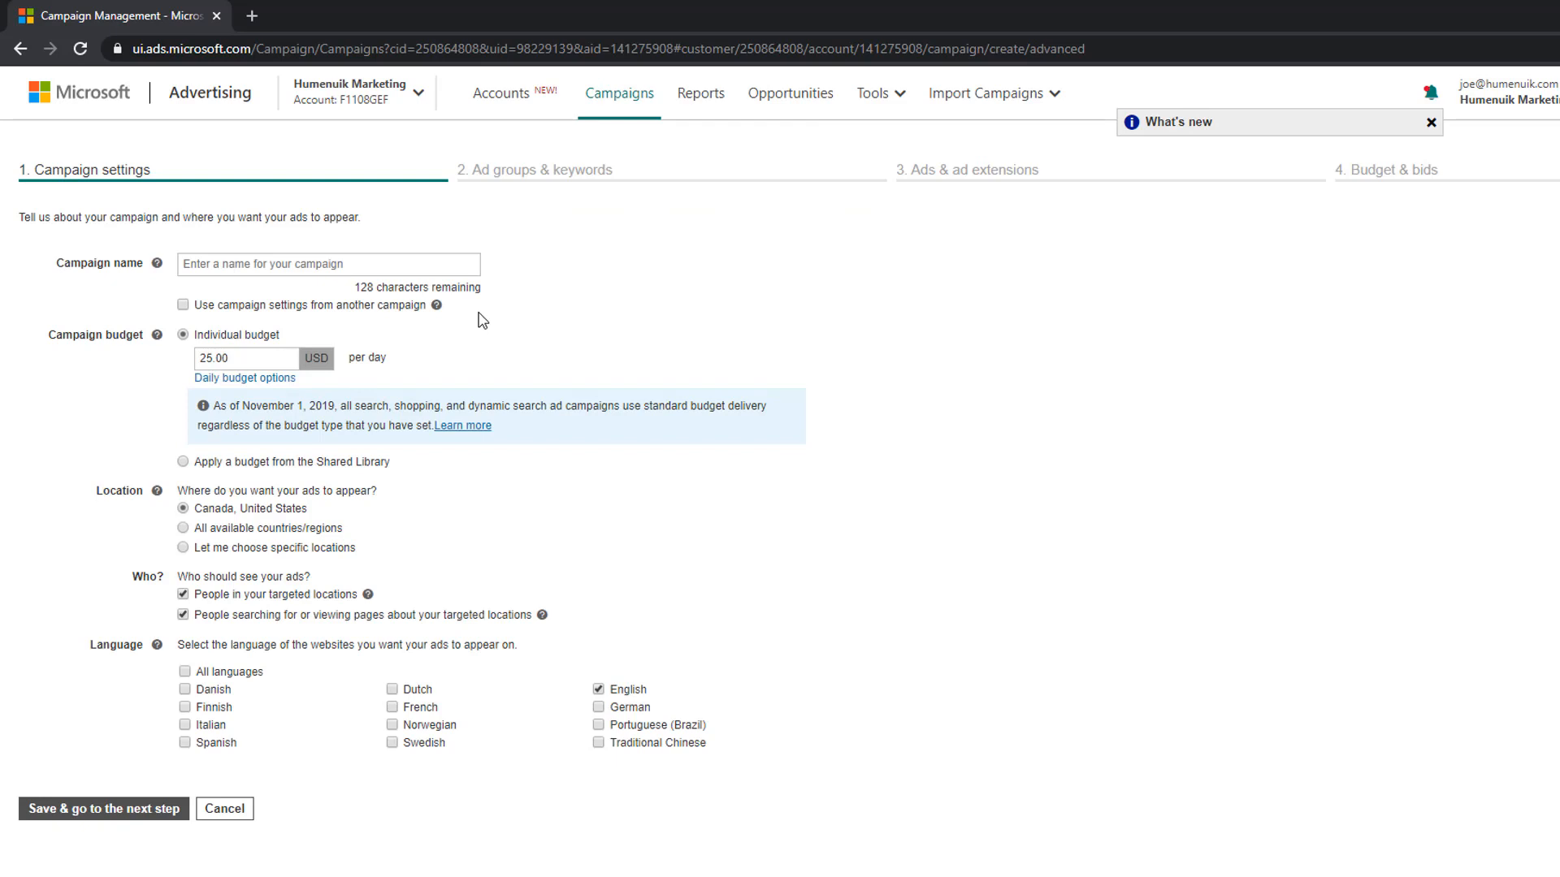
Name the campaign "Brand Bidding" and set its individual daily budget to 1.00 USD
left_click(260, 269)
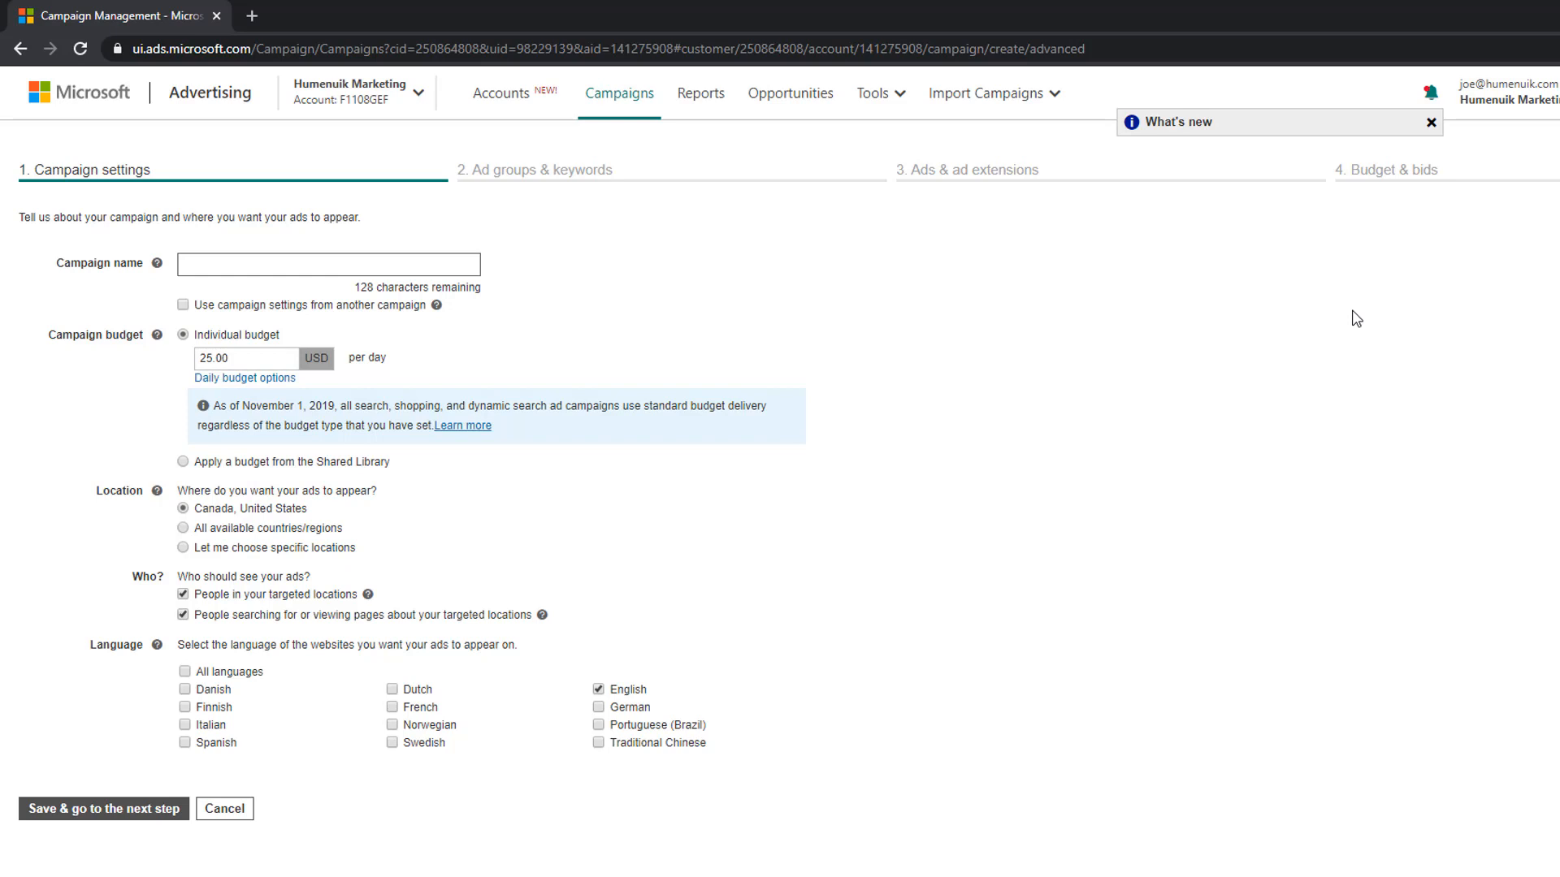
type("Brand Bidding")
left_click(252, 359)
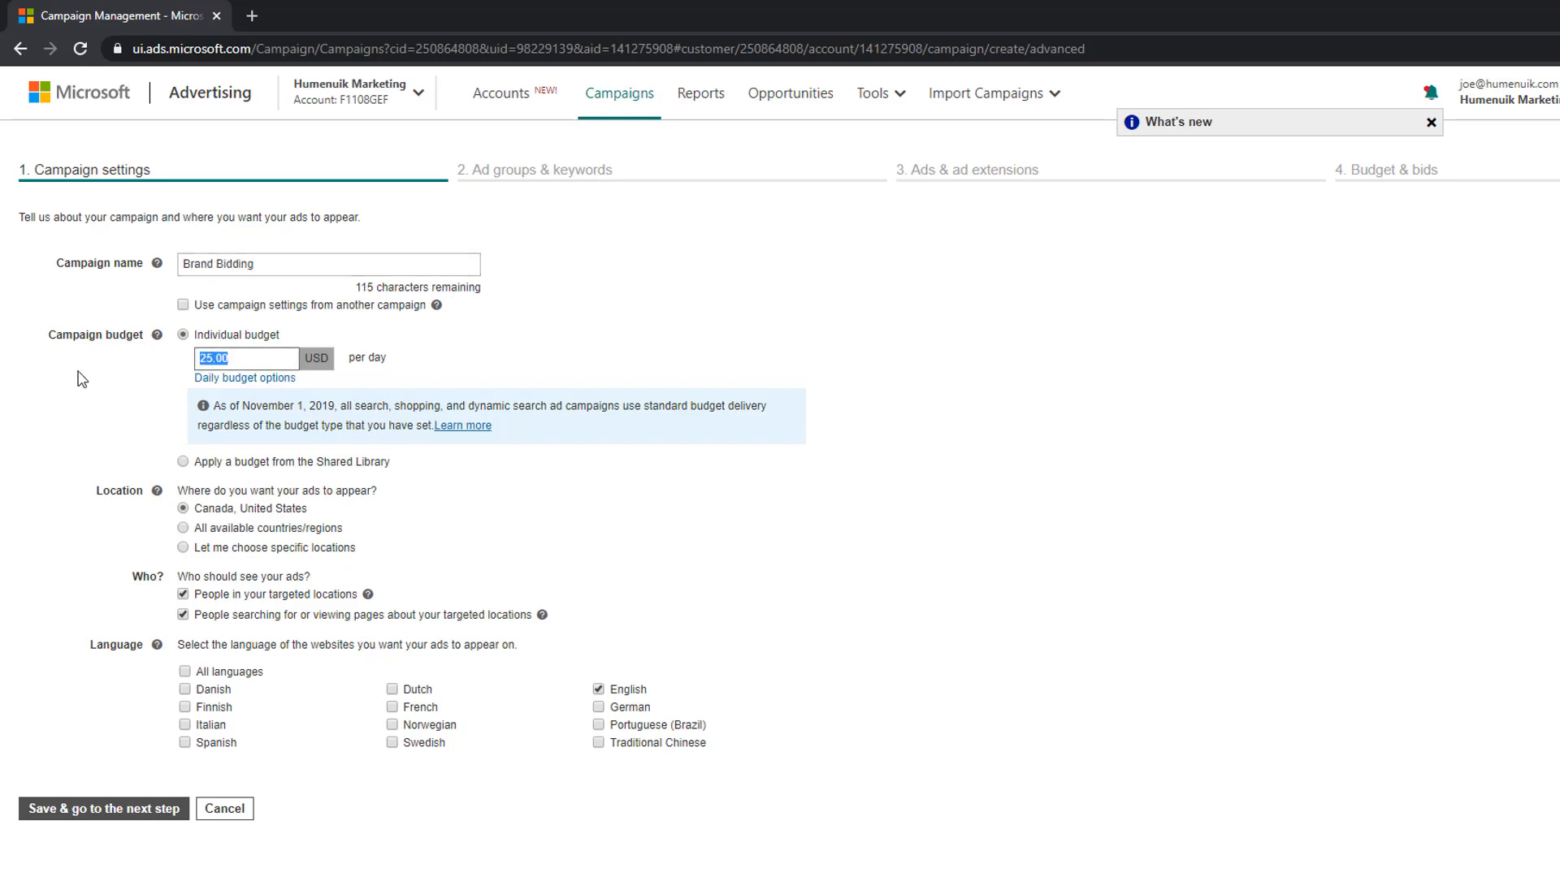
type("1.00")
Choose specific locations for the campaign and target the United States country/region
left_click(182, 549)
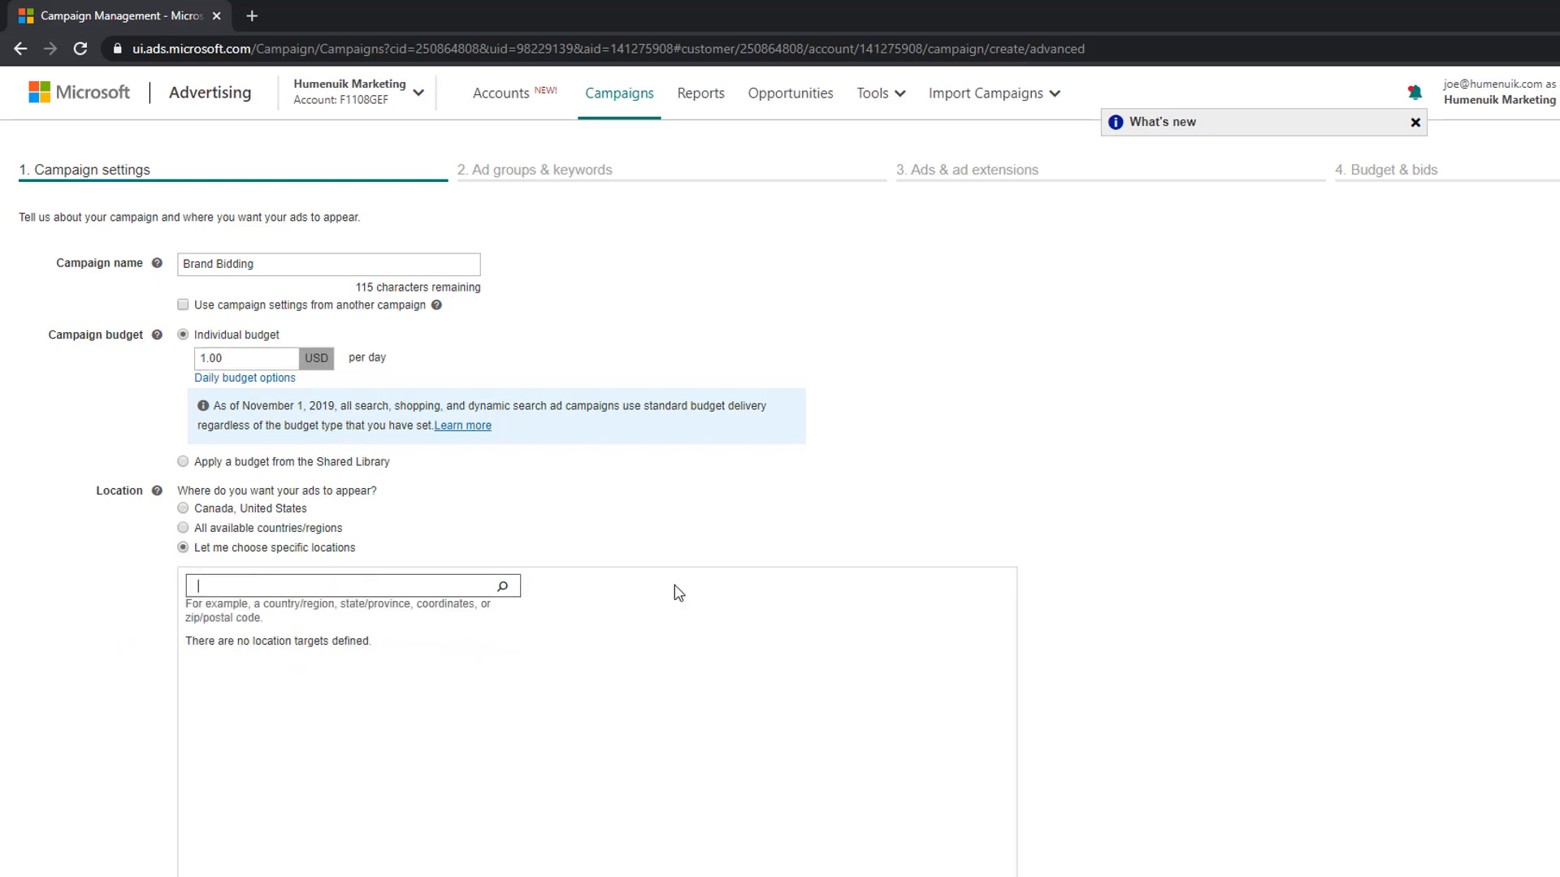
type("United States")
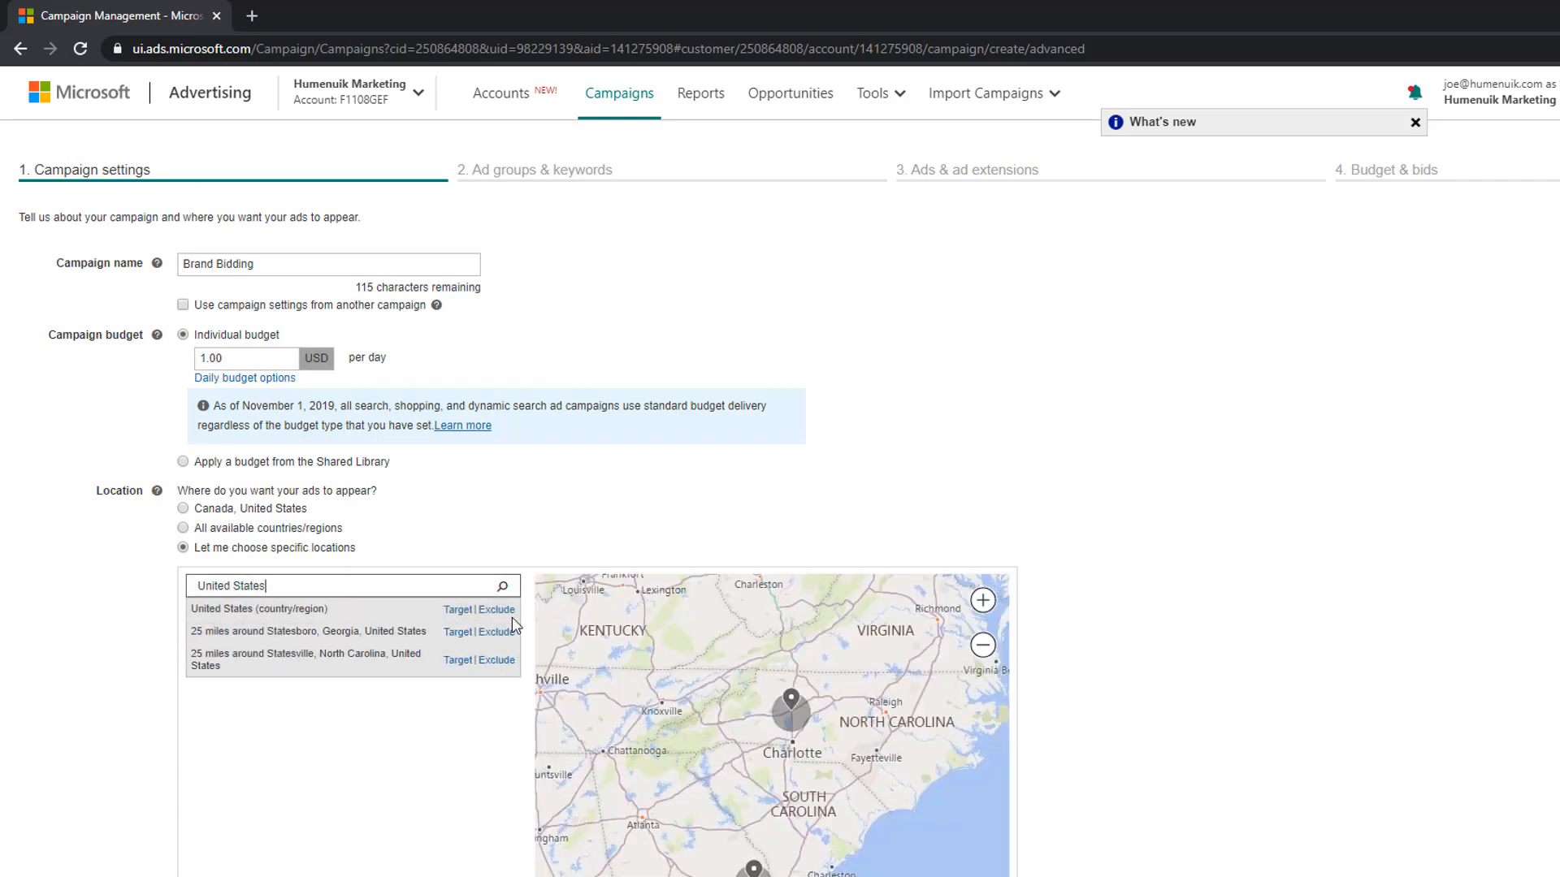
left_click(460, 611)
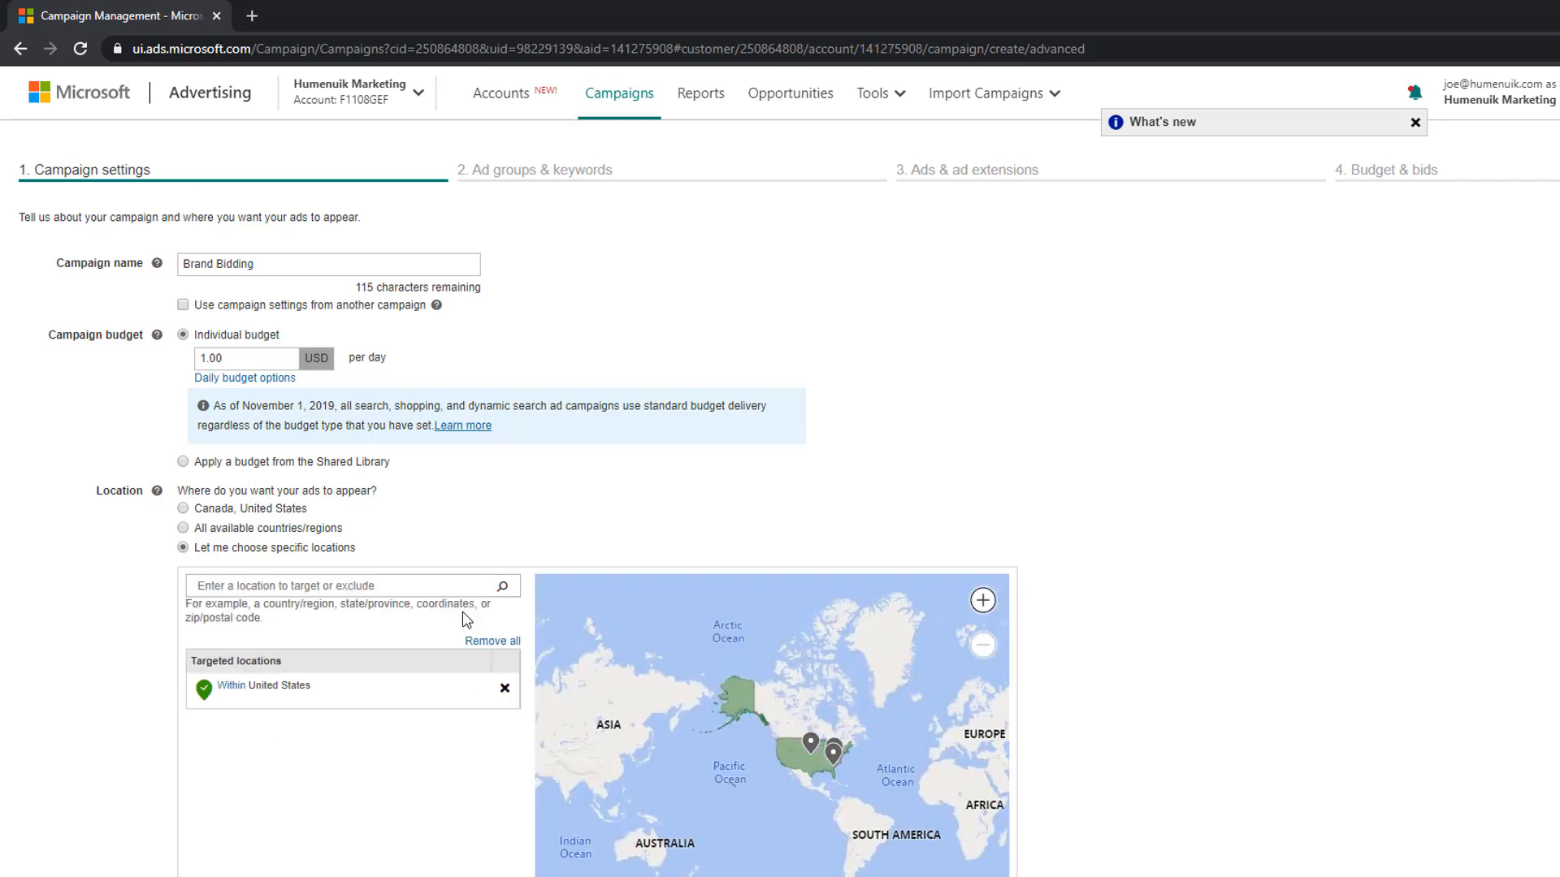
Exclude people searching for or viewing pages about the targeted locations, and save the campaign settings to continue to ad groups and keywords
scroll(146, 689, "down", 6)
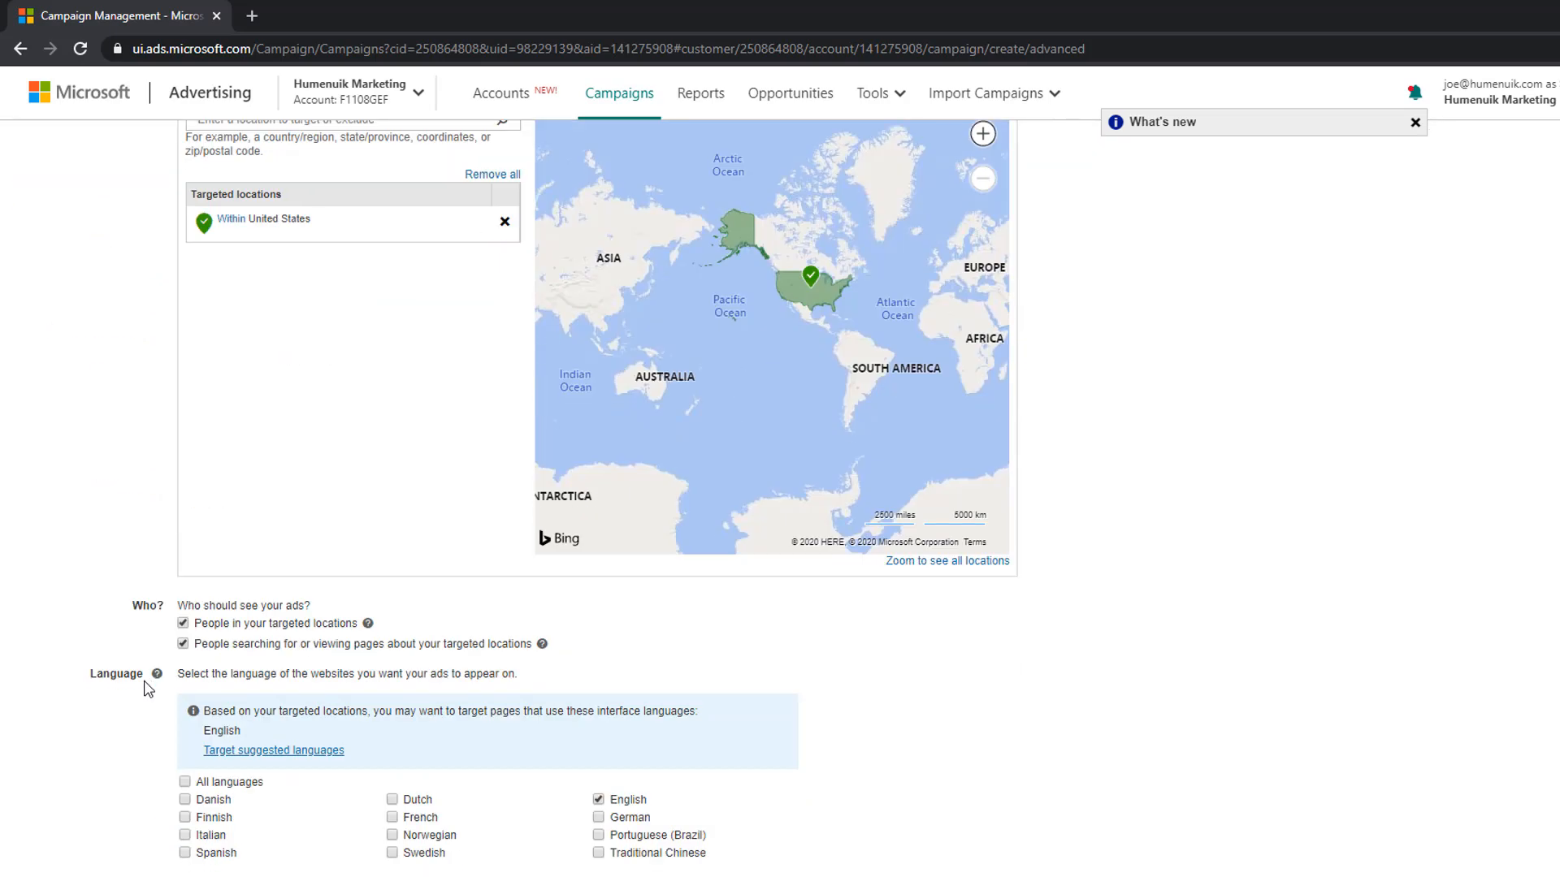
left_click(182, 644)
scroll(566, 788, "down", 1)
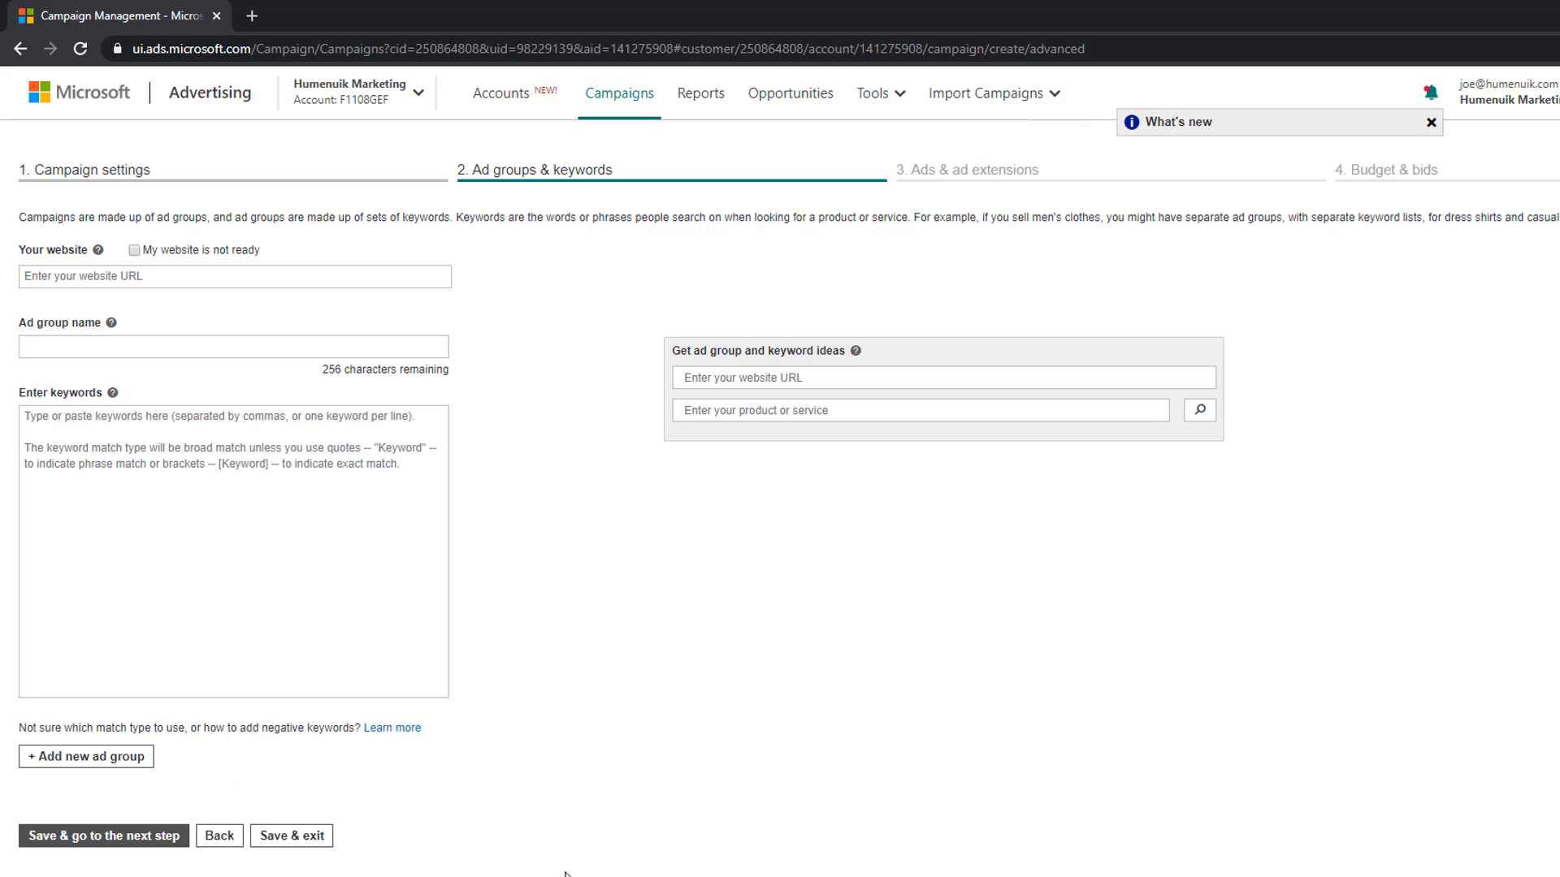
left_click(152, 279)
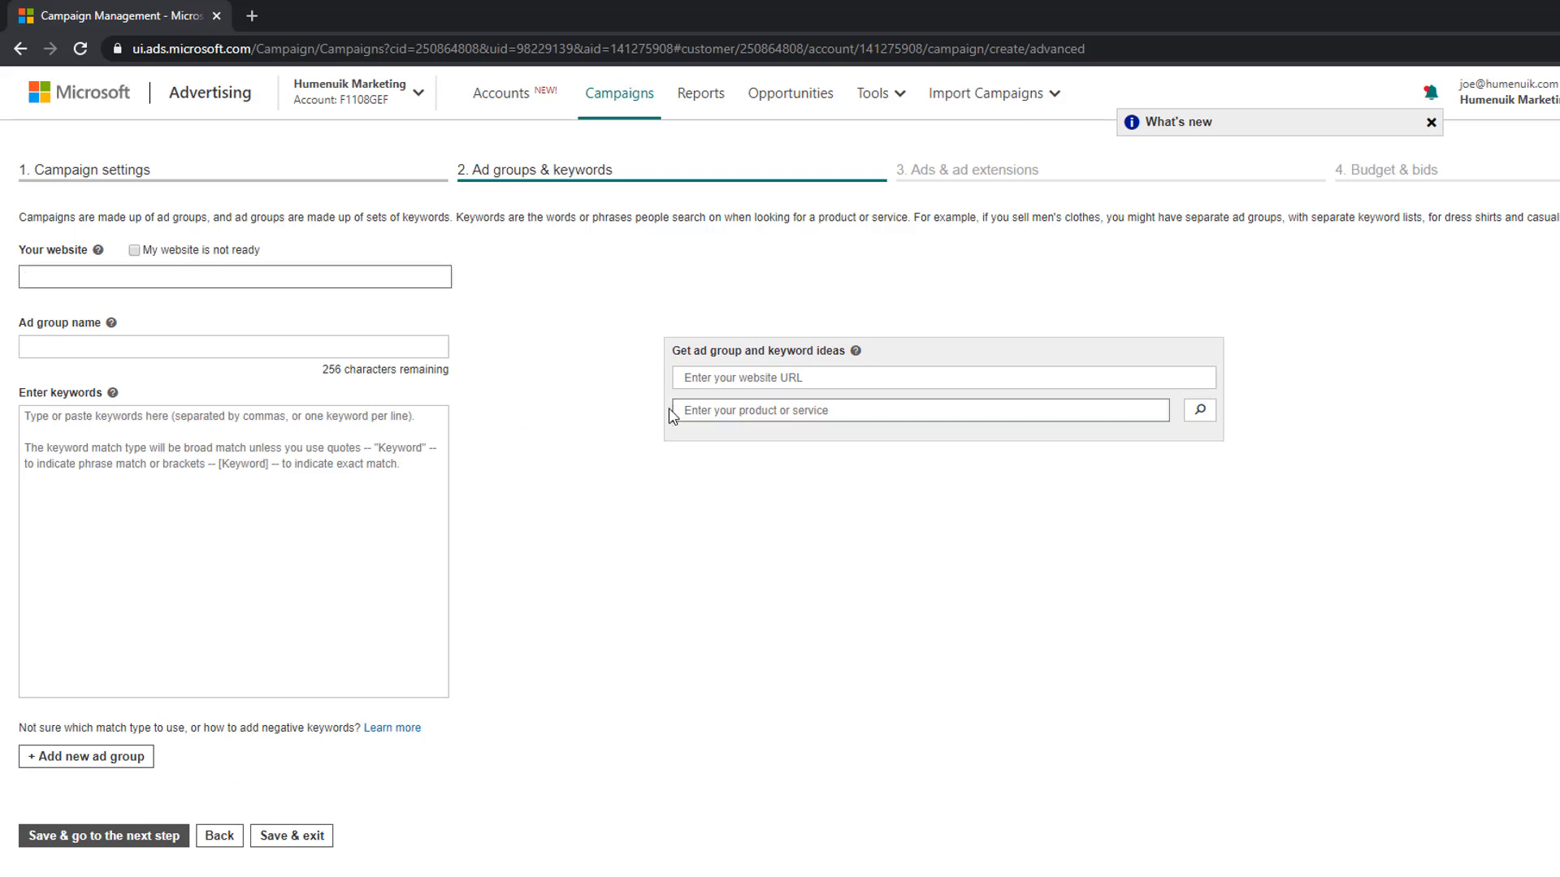
type("www.humenuik.com")
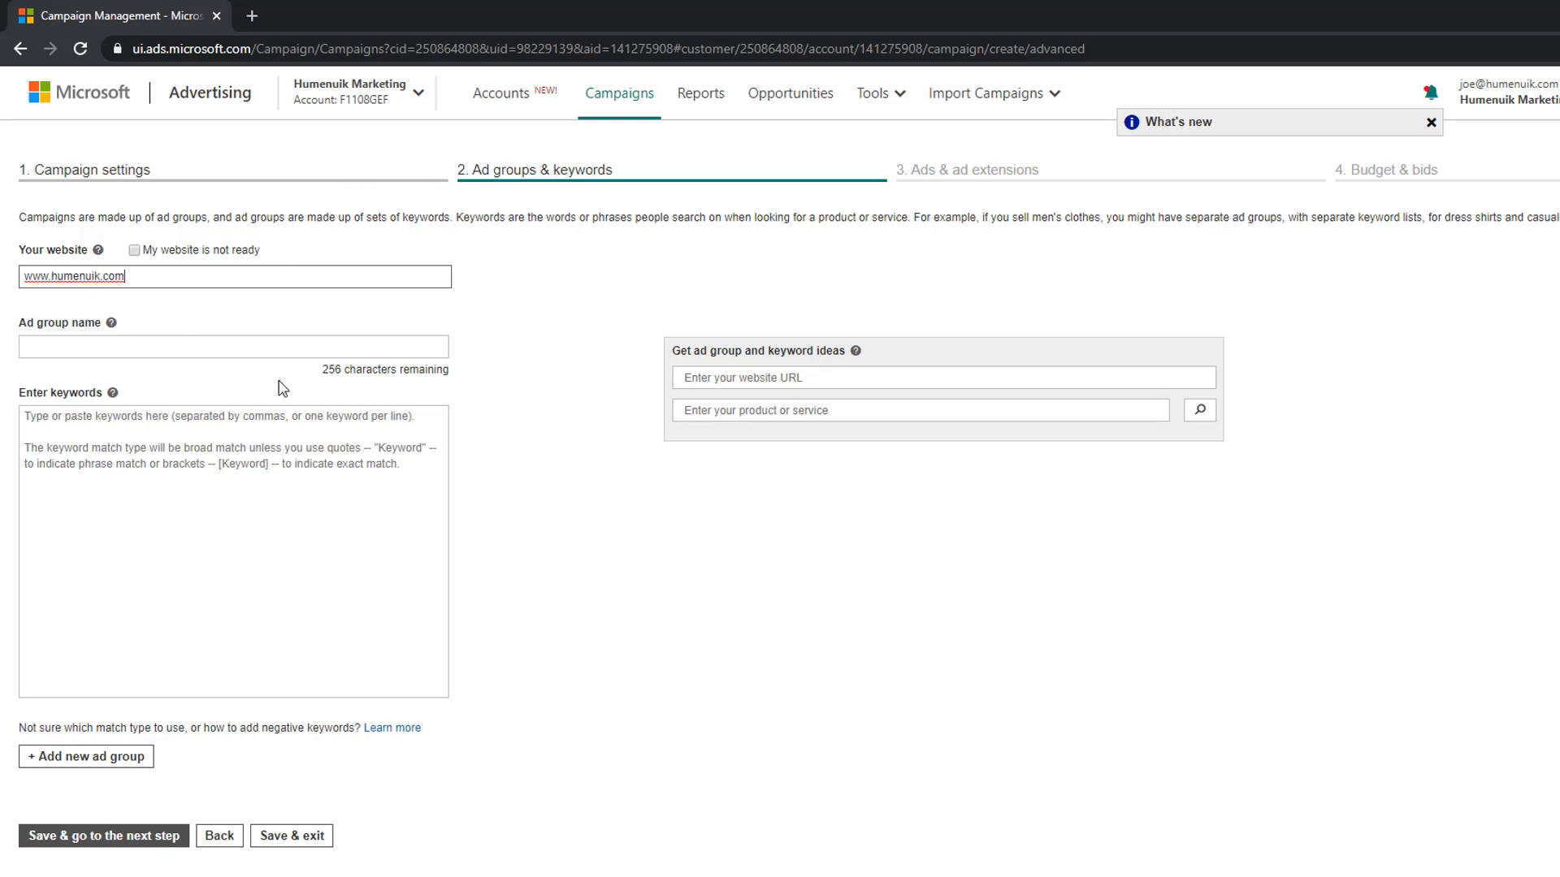
left_click(254, 350)
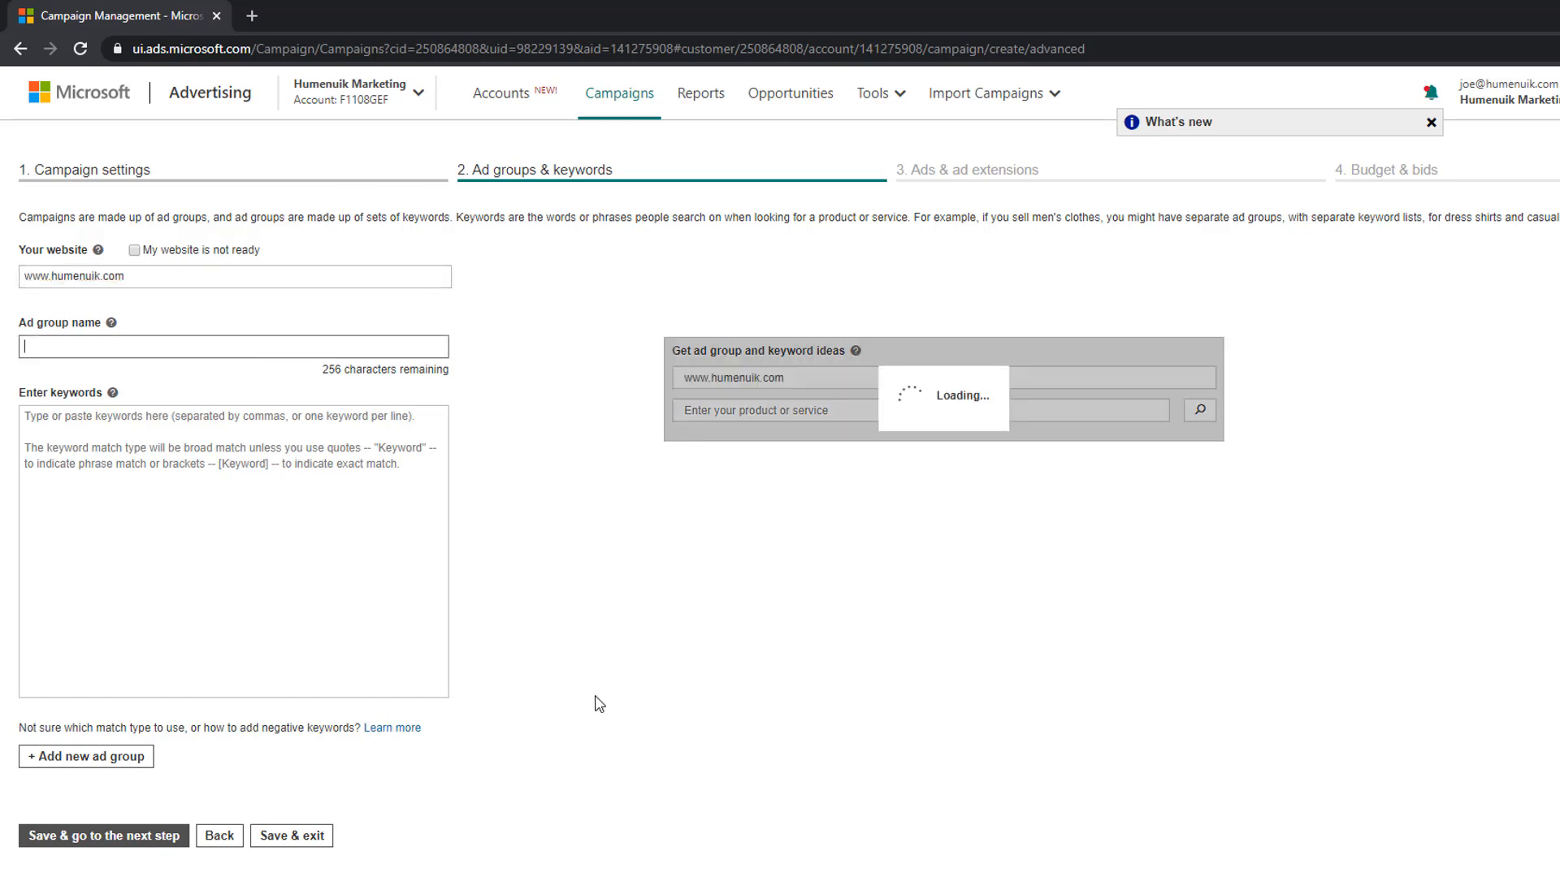
type("Brand Bidding")
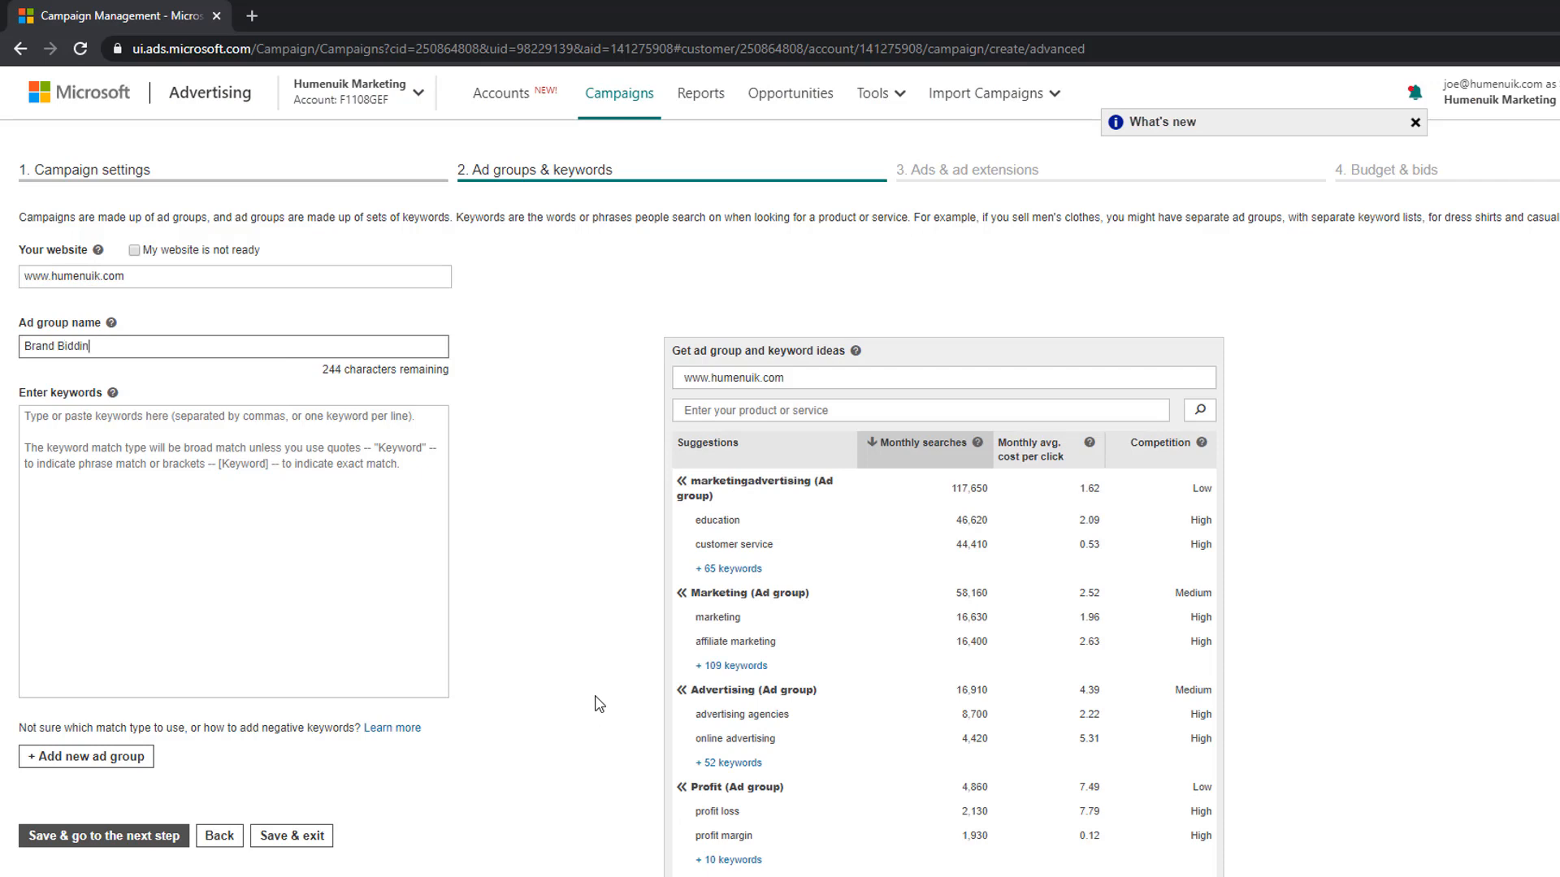
left_click(592, 554)
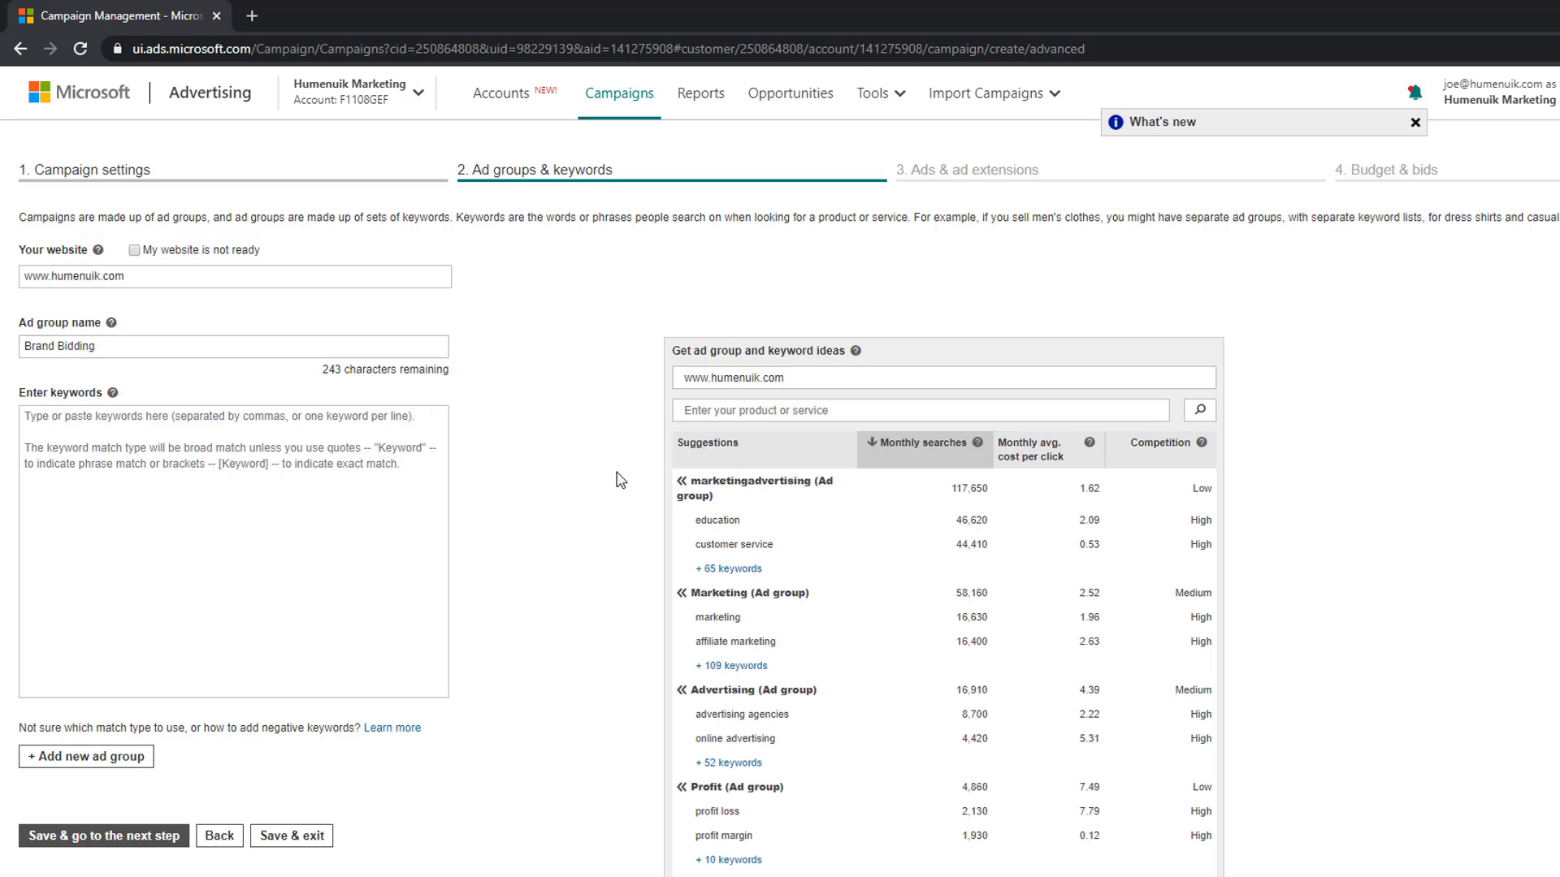
Enter the keywords "Humenuik Marketing", "Humenuik Advertising" and "Humenuik Marketing & Advertising" on separate lines
left_click(253, 445)
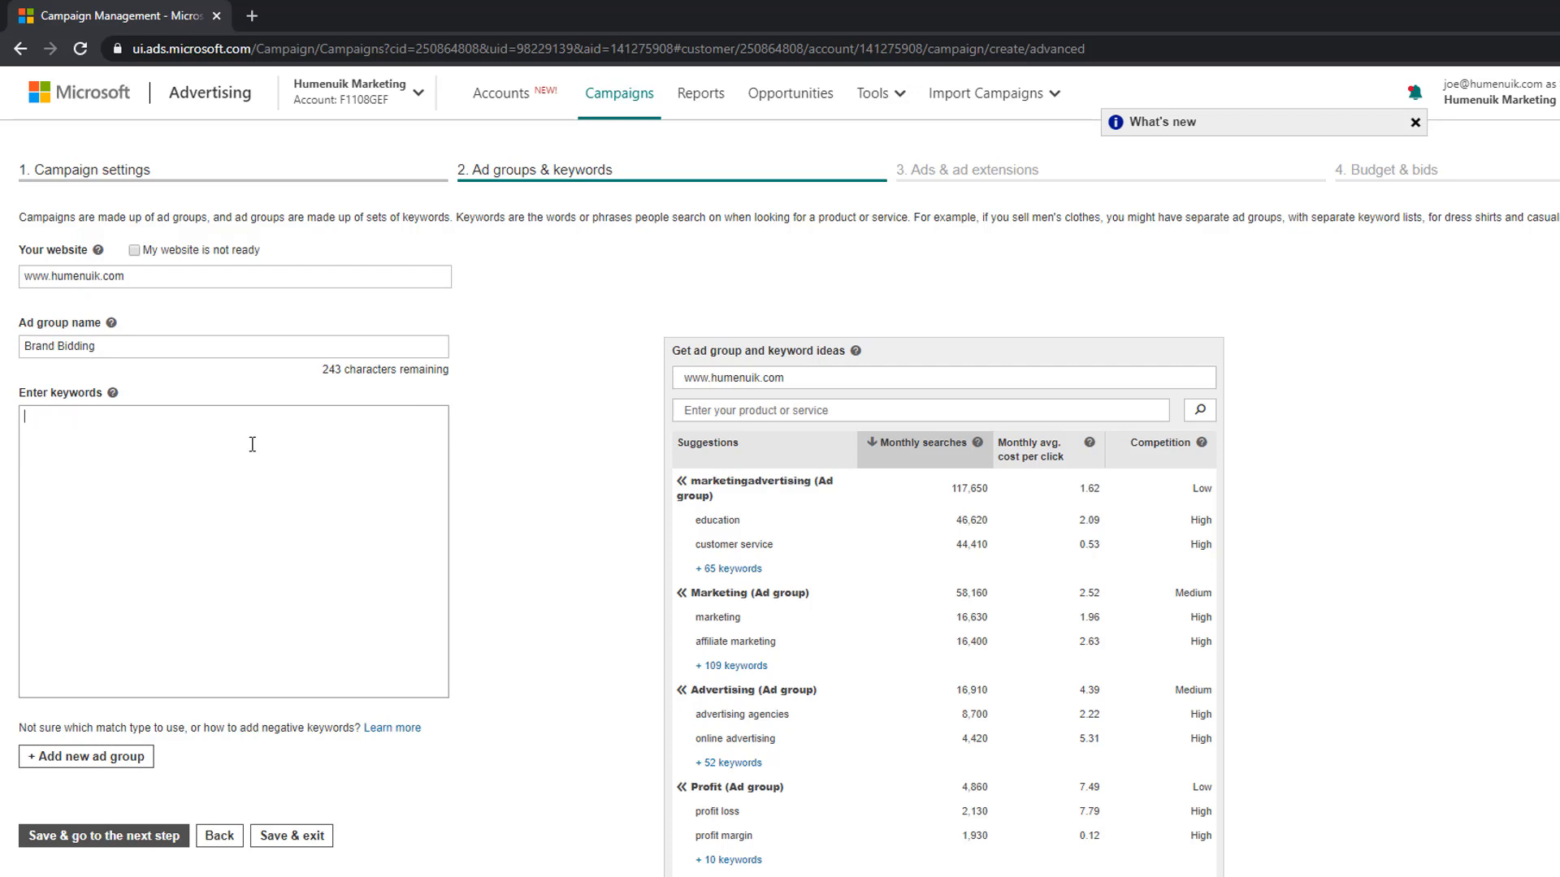
type("u")
key("BackSpace")
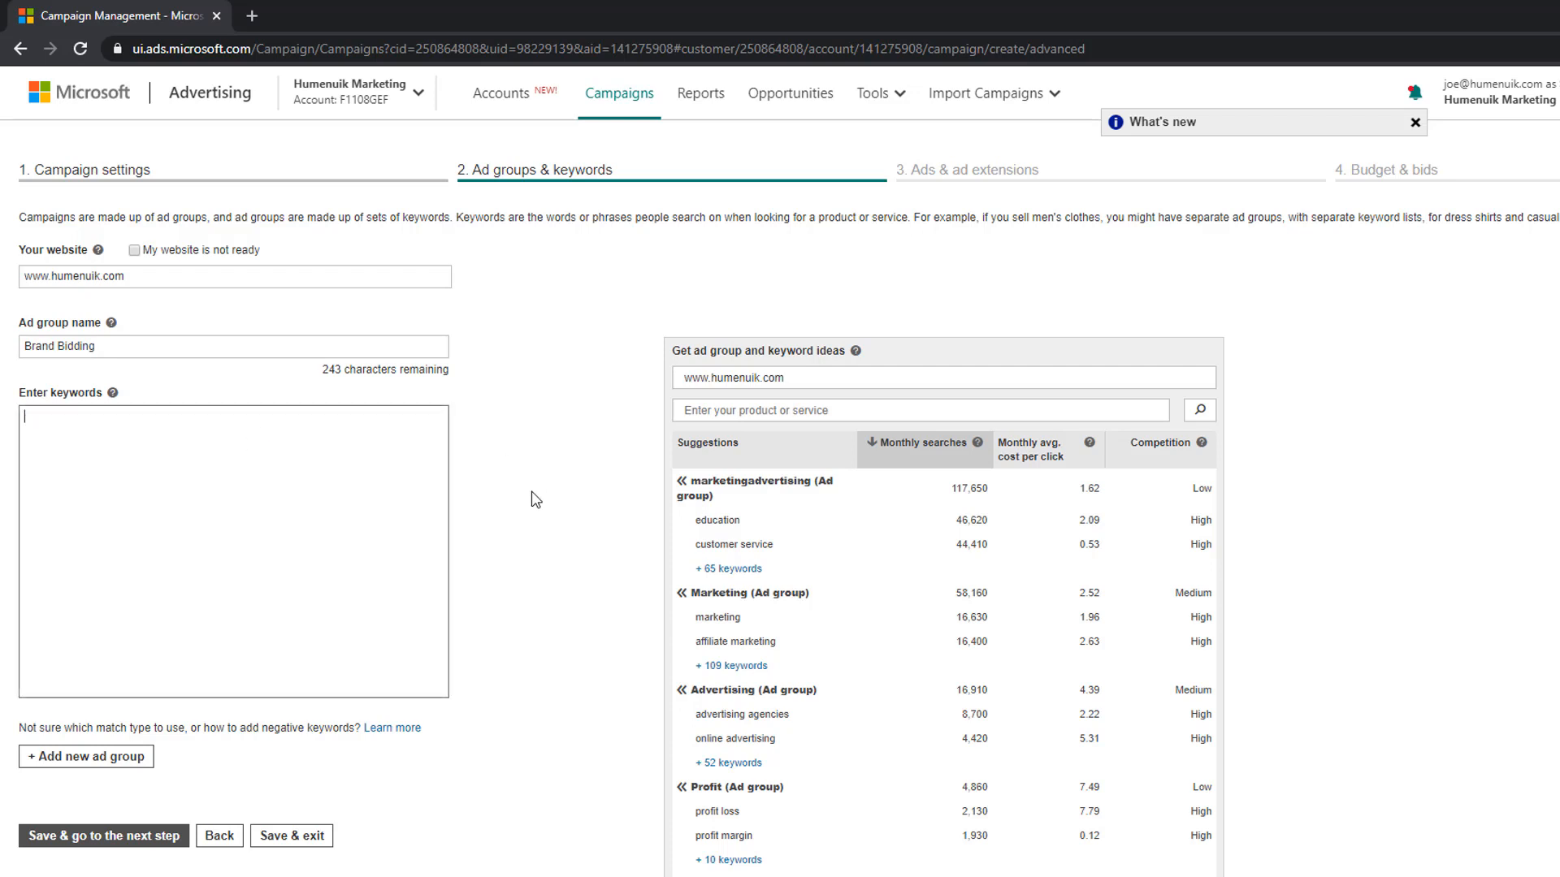
type("Humenuik")
type(" Marketr")
type("ng")
key("Return")
type("Humenuik ")
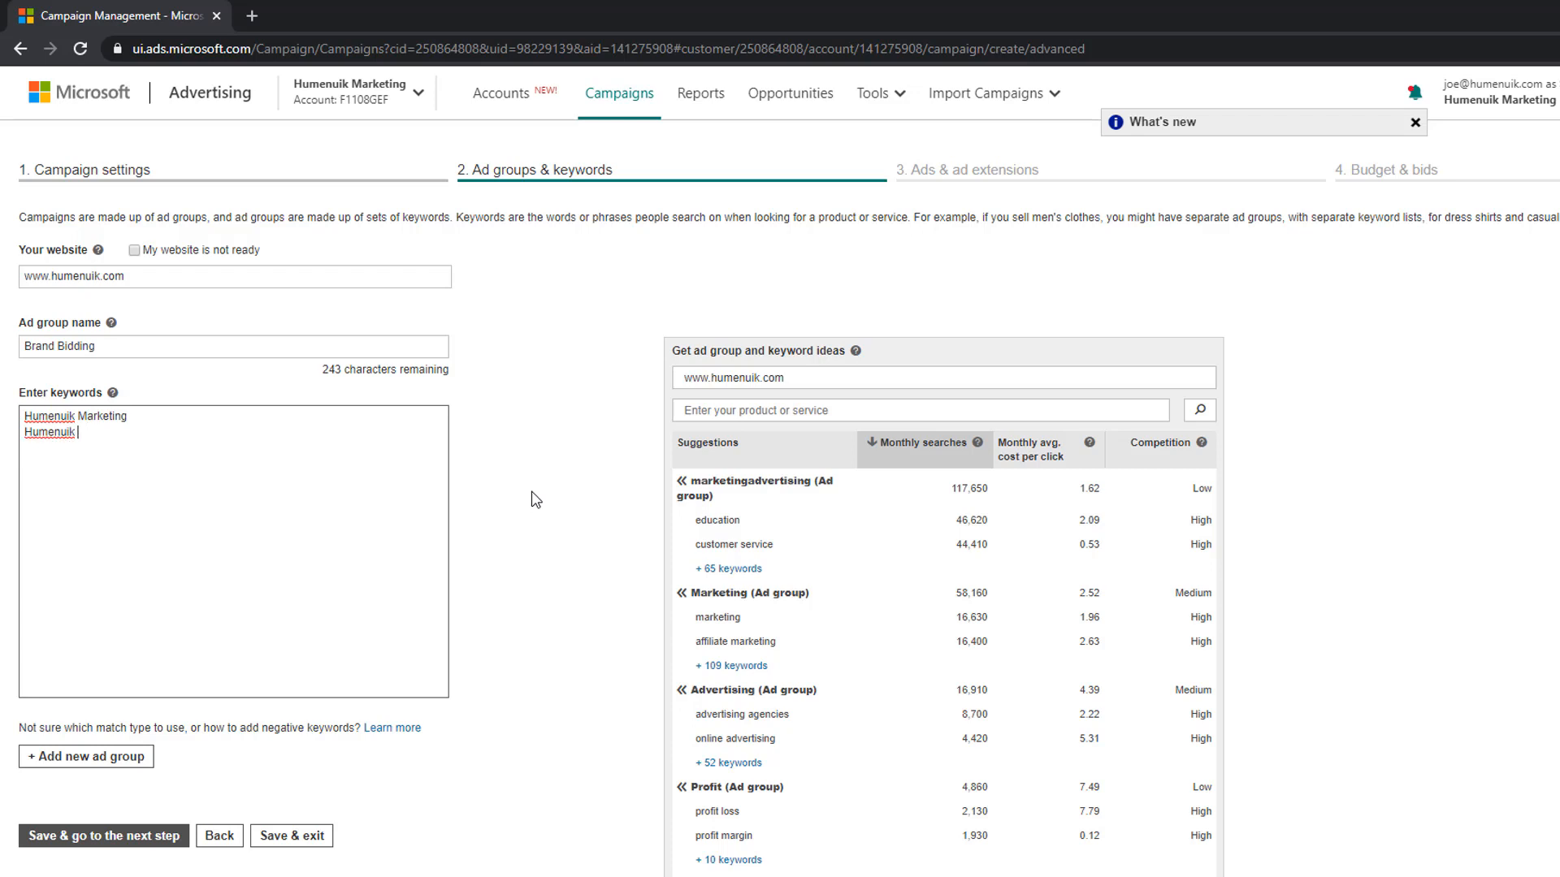
type("Advertising")
key("Return")
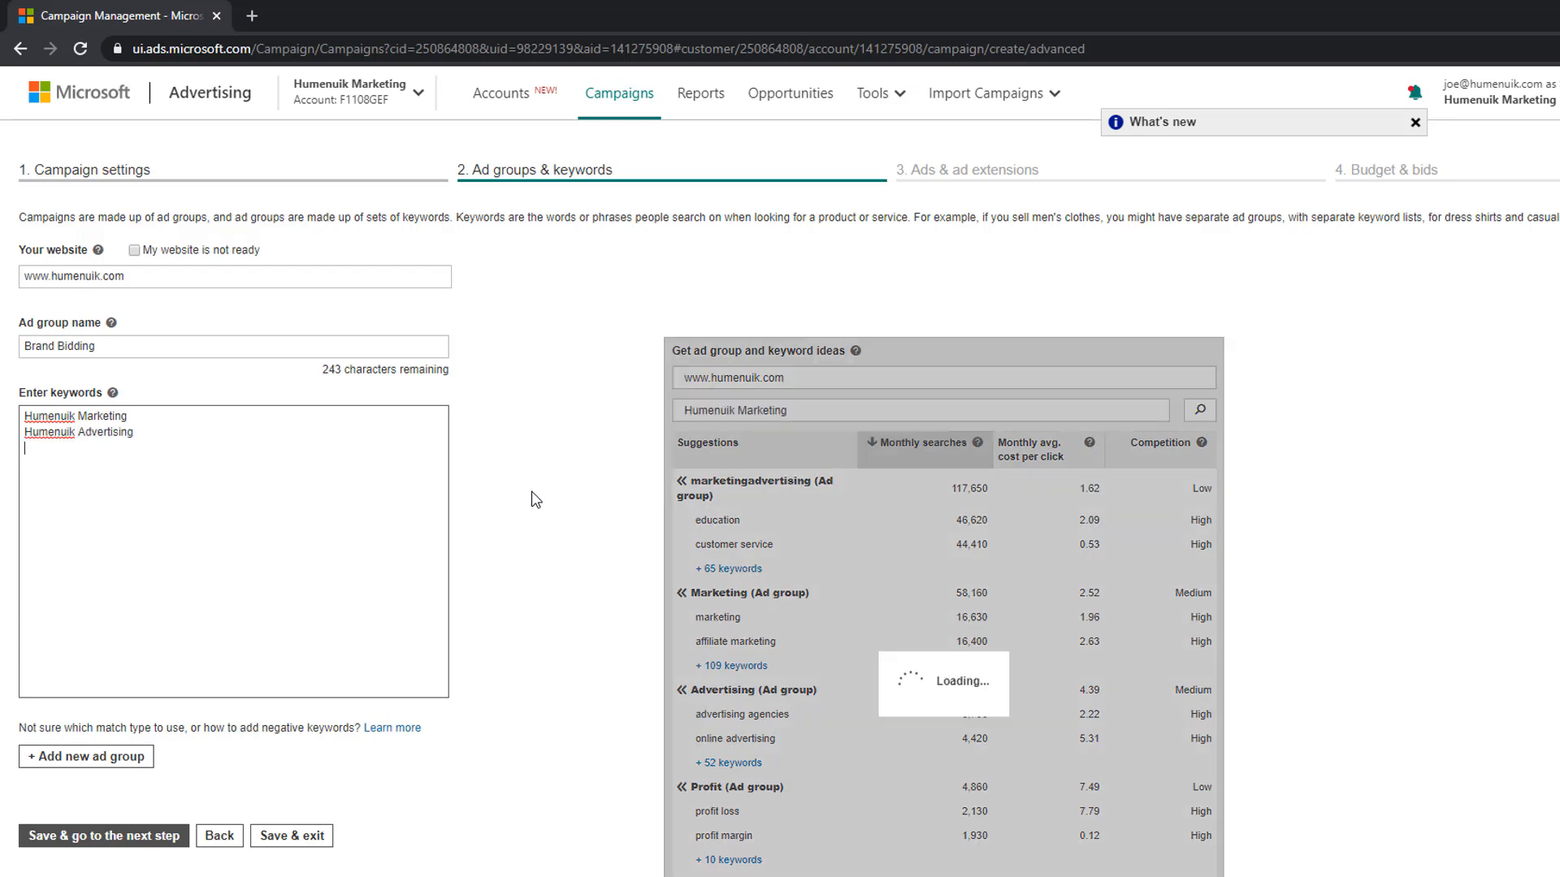
type("Humen")
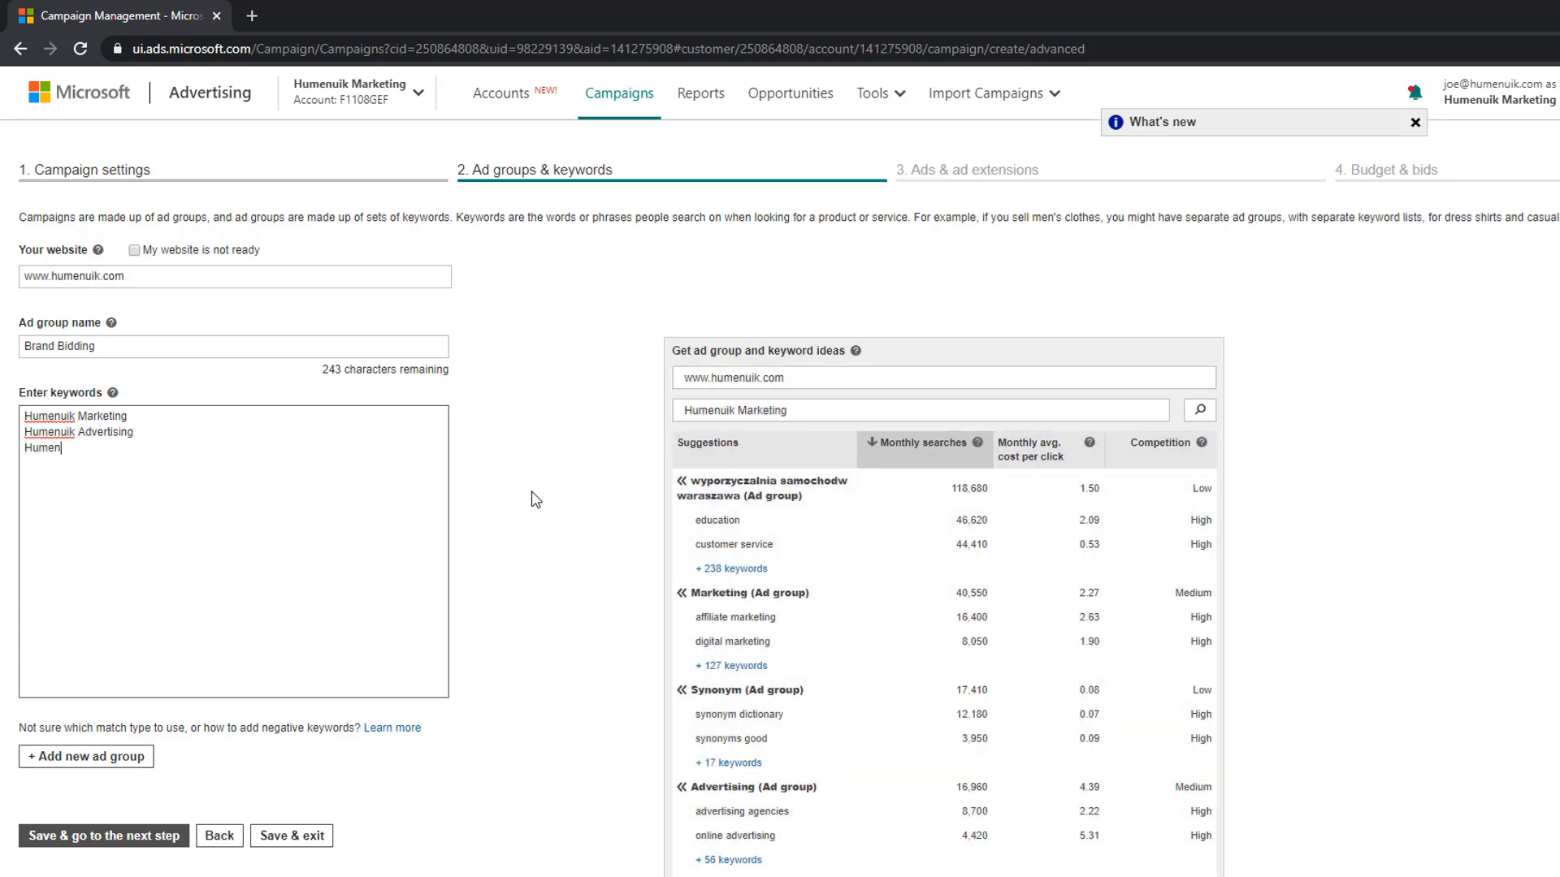
type("uik")
type("Marketing & Advertising")
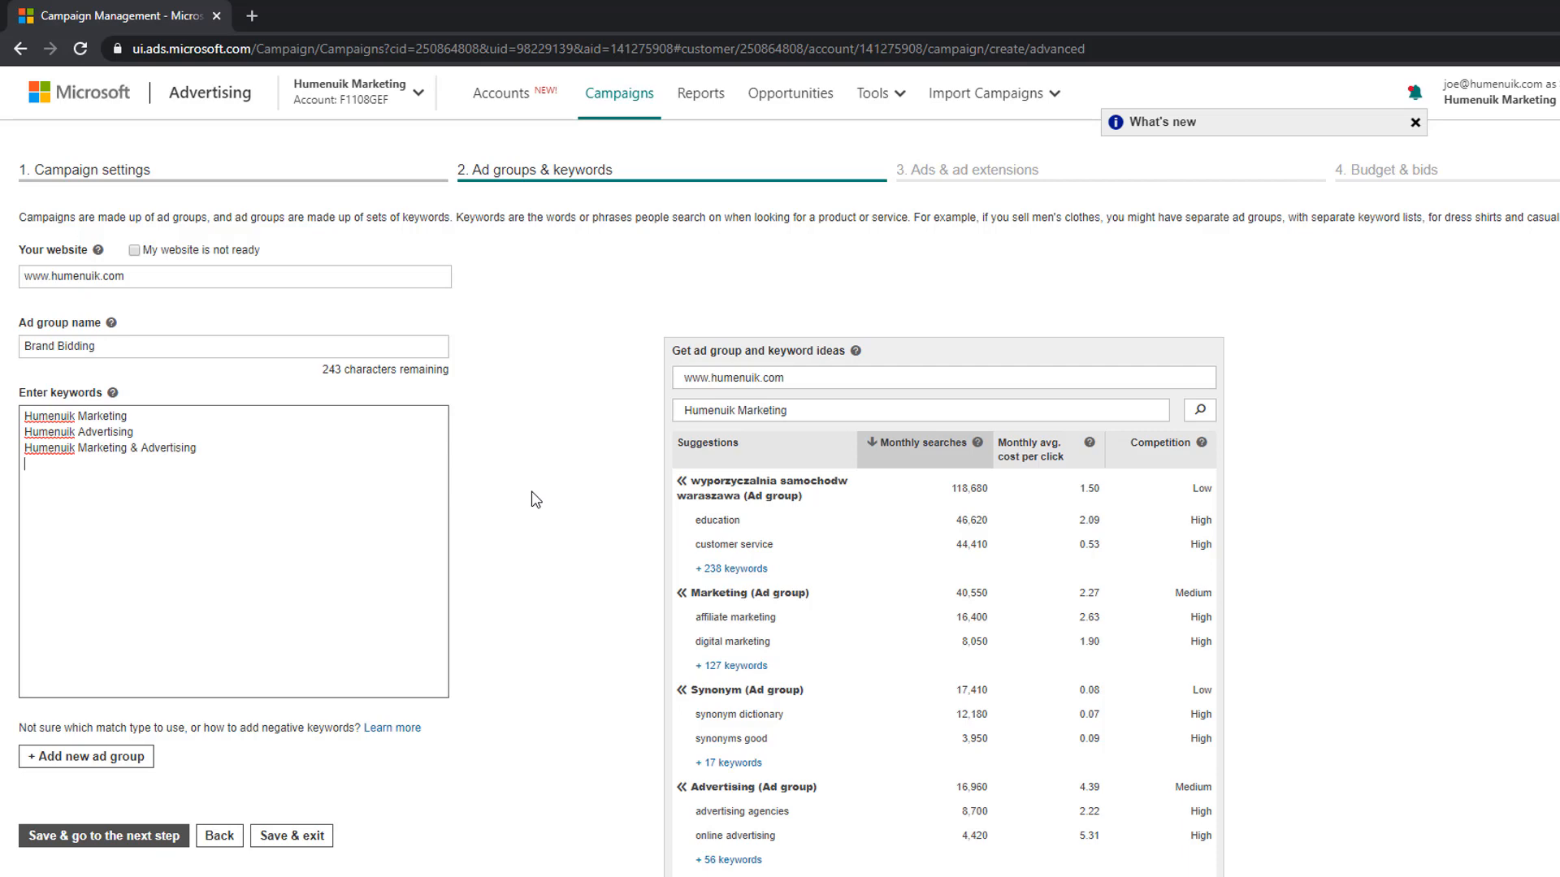
key("Return")
Add "Humenuik Ads" as a further keyword on its own line
type("Humenuik")
key("BackSpace")
key("BackSpace")
key("BackSpace")
key("BackSpace")
key("BackSpace")
type("eun")
key("BackSpace")
key("BackSpace")
type("nuik Ad")
type("s ")
Add the misspelled brand variants "Humeniuk", "Humenick" and "Humenik" to the keywords, one per line
type("Humenui")
key("BackSpace")
key("BackSpace")
type("iuk")
key("Return")
type("Humenu")
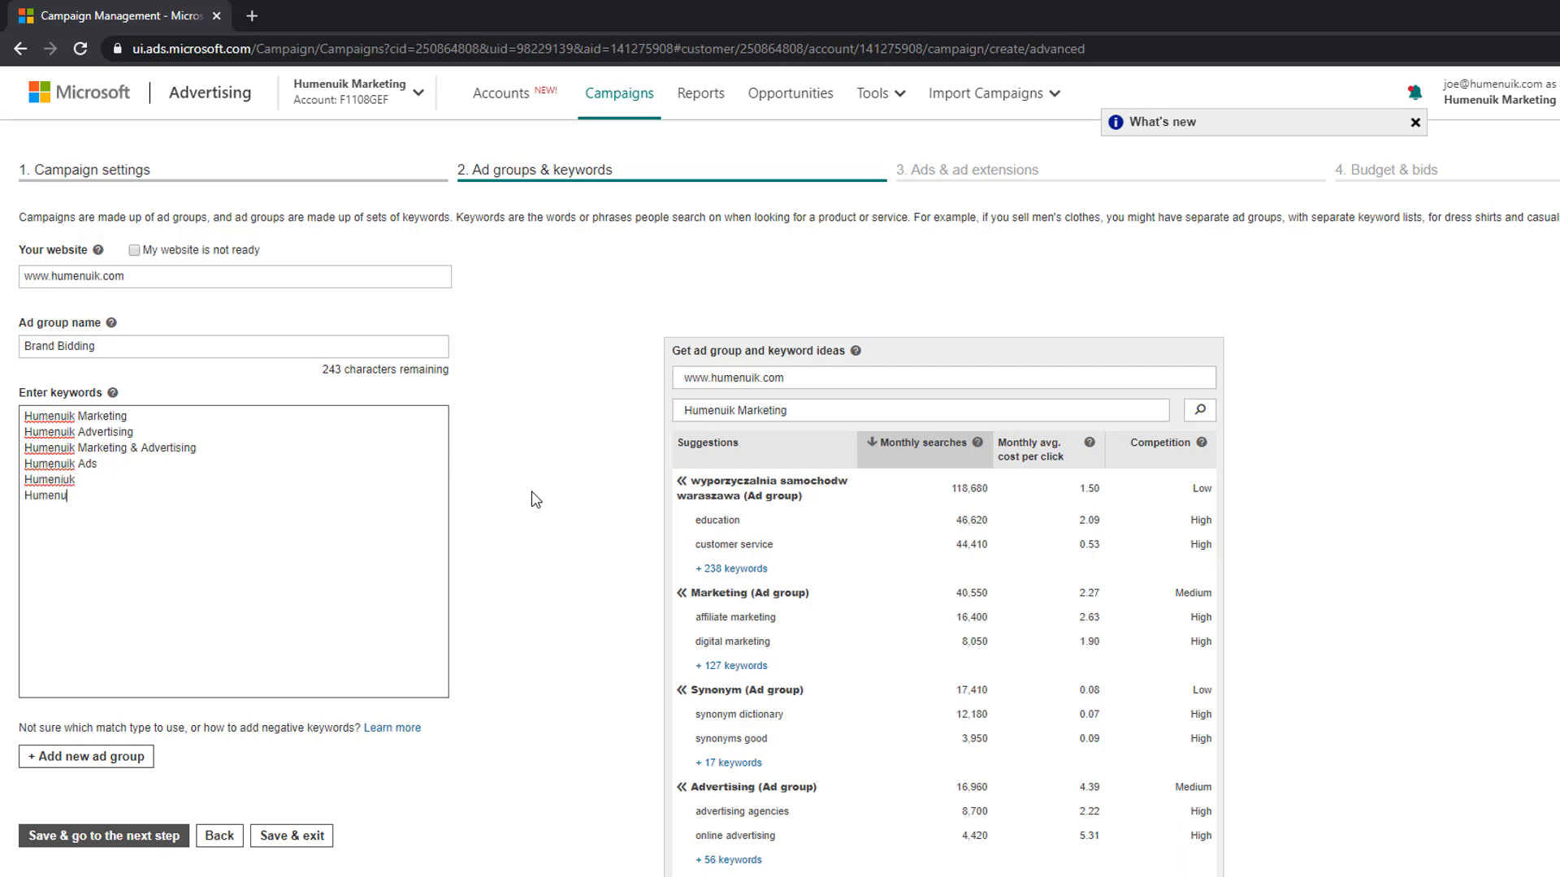
type("ik Humenick")
key("Return")
type("Hem")
key("BackSpace")
key("BackSpace")
type("umenik")
Append a copy of the word "Marketing" to each of the three misspelled keywords Humeniuk, Humenick and Humenik
left_click_drag(82, 516, 2, 487)
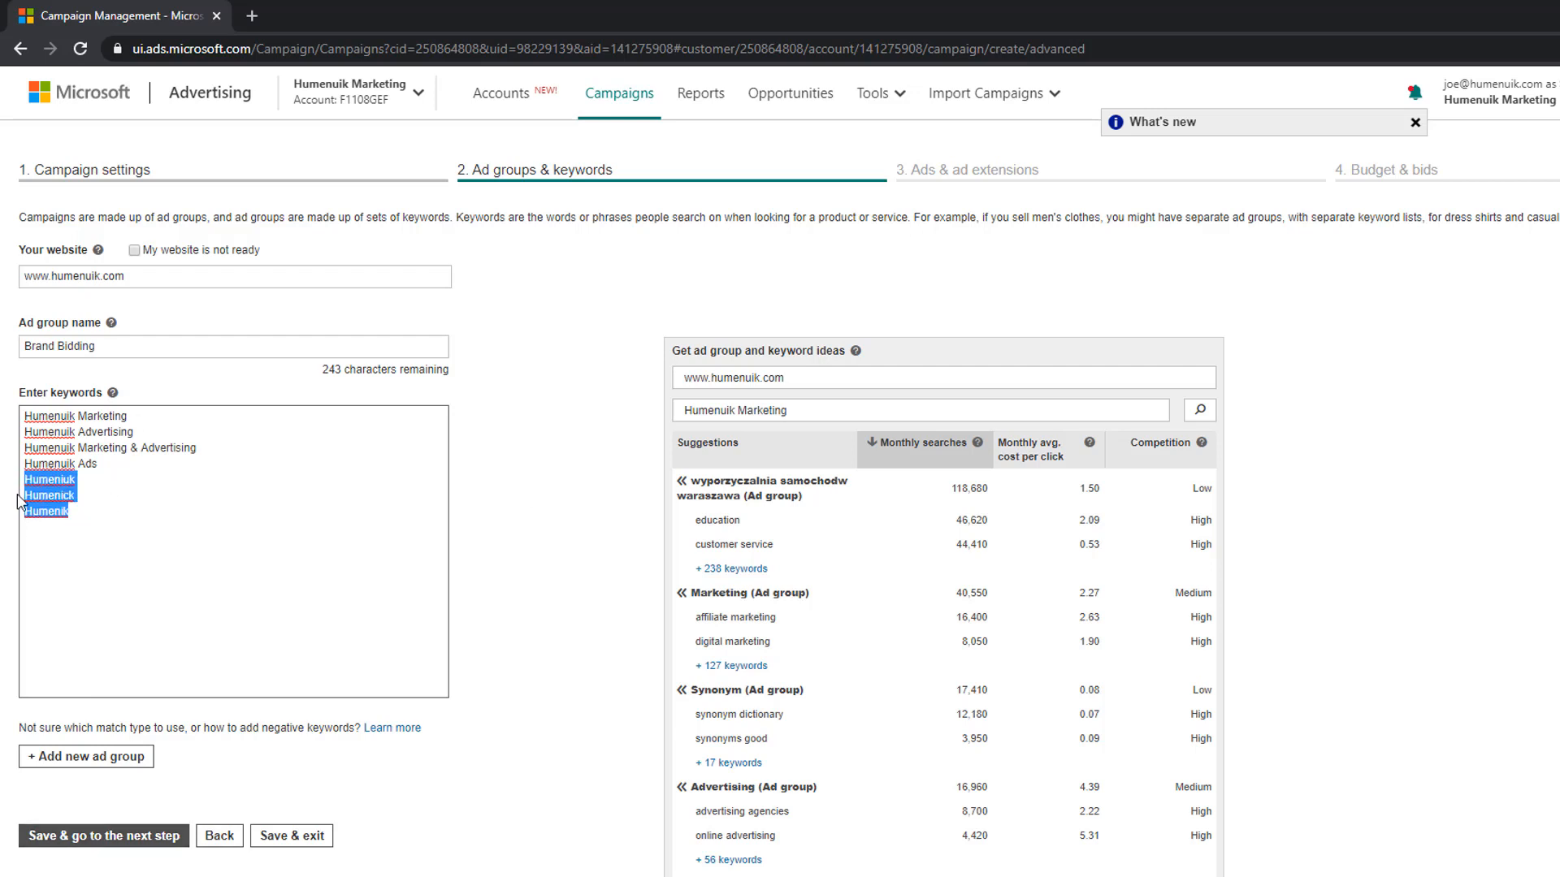
left_click(95, 416)
double_click(95, 416)
key("ctrl+c")
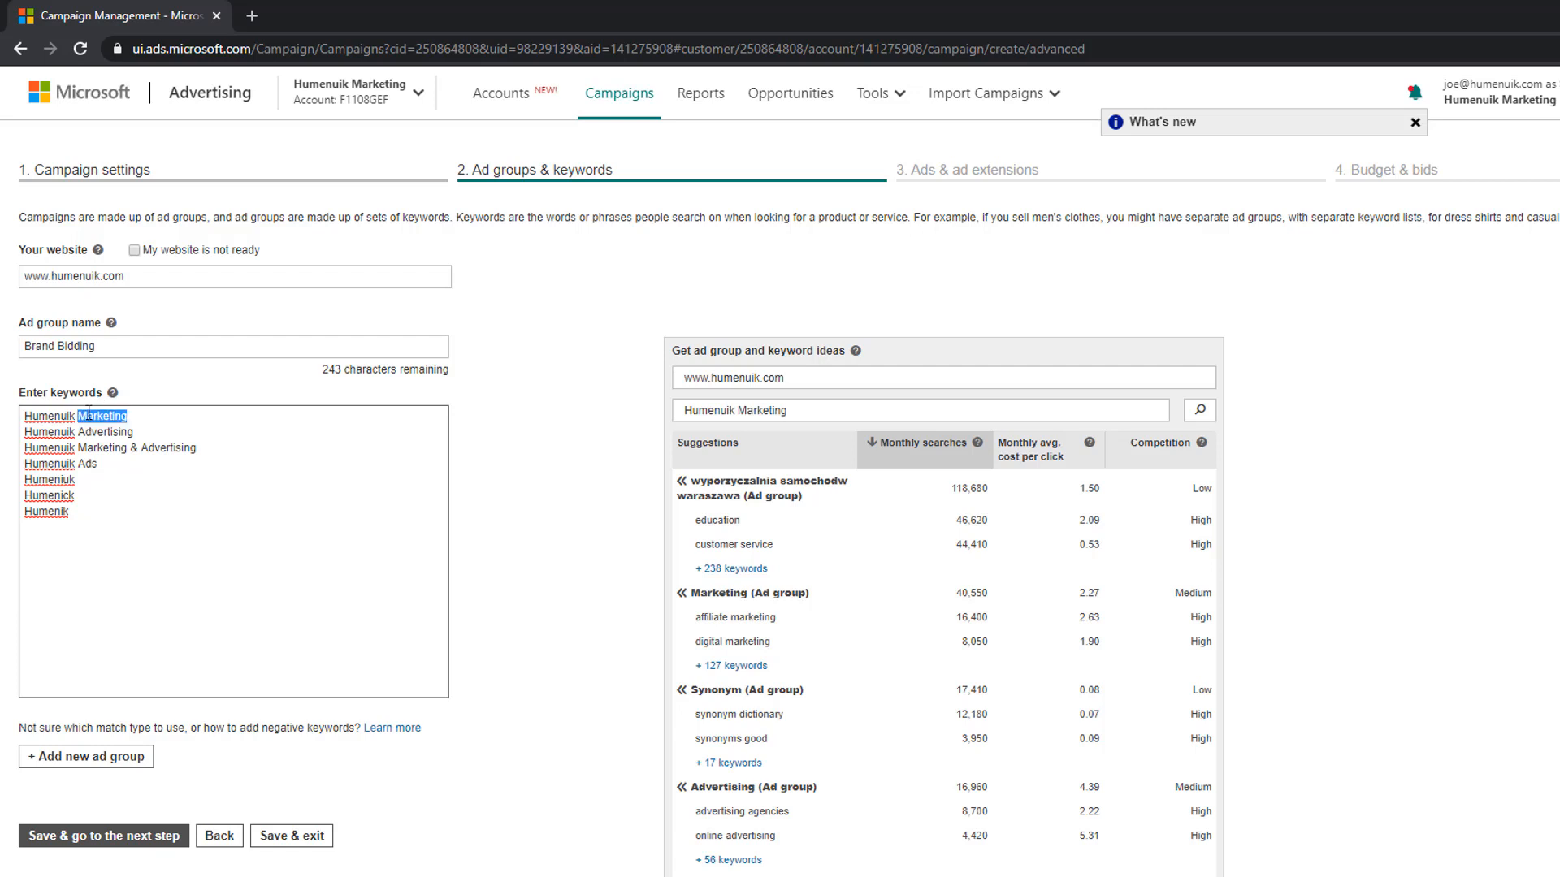
left_click(94, 481)
key("ctrl+v")
left_click(97, 495)
key("ctrl+v")
left_click(96, 513)
key("ctrl+v")
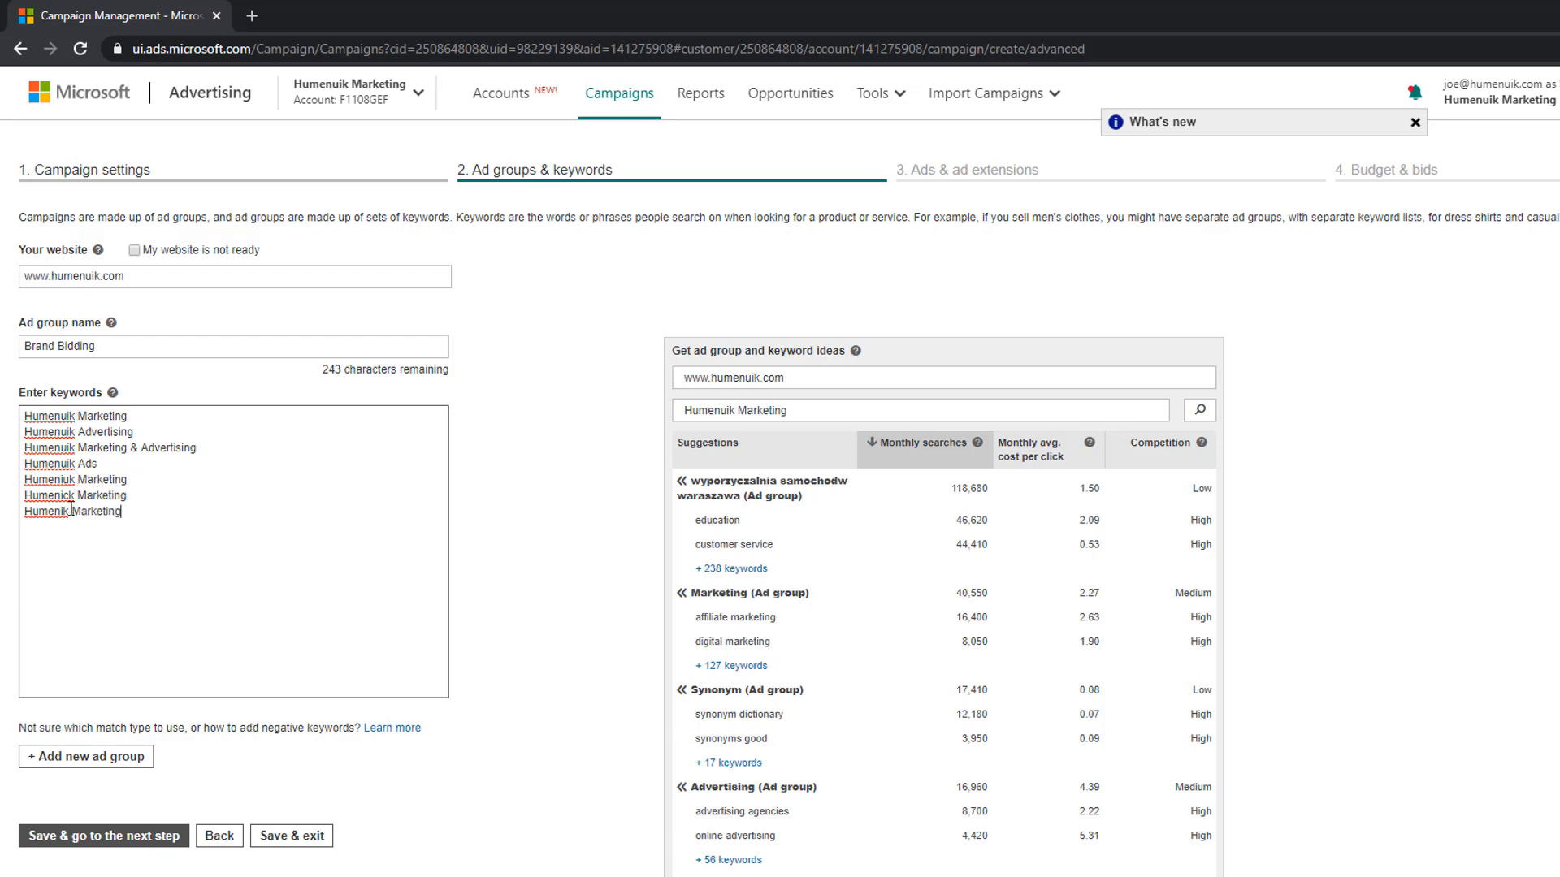
Add one more keyword combining copies of "Humeniuk" and "Advertising", and save the ad group to continue to ads and ad extensions
left_click(128, 517)
double_click(55, 483)
left_click_drag(190, 503, 180, 513)
left_click(135, 520)
key("ctrl+v")
double_click(103, 431)
left_click(117, 532)
key("ctrl+v")
left_click(96, 836)
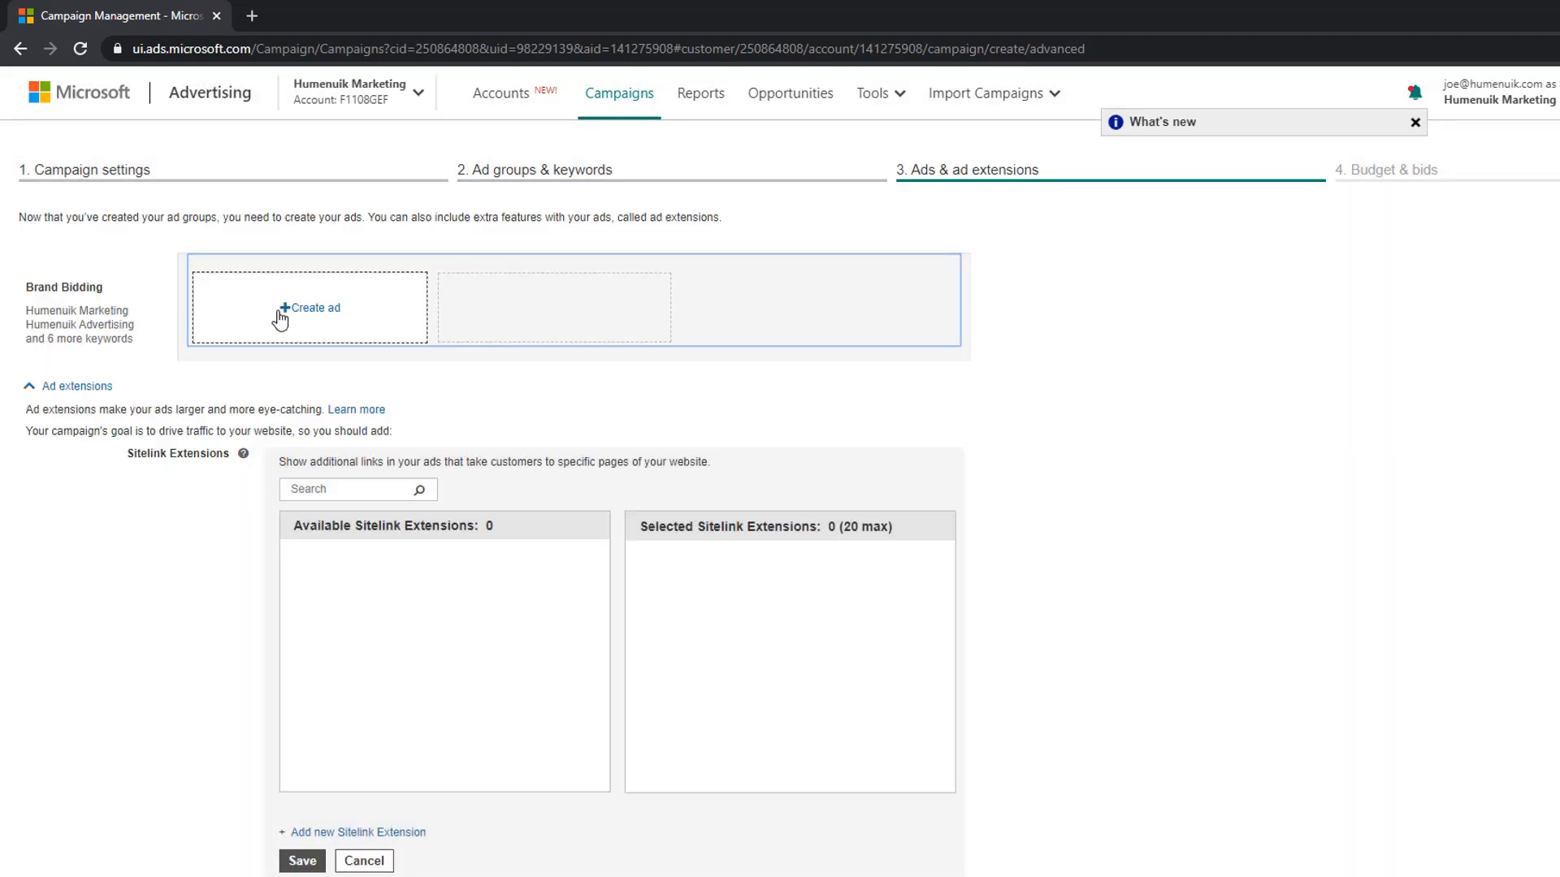
left_click(310, 308)
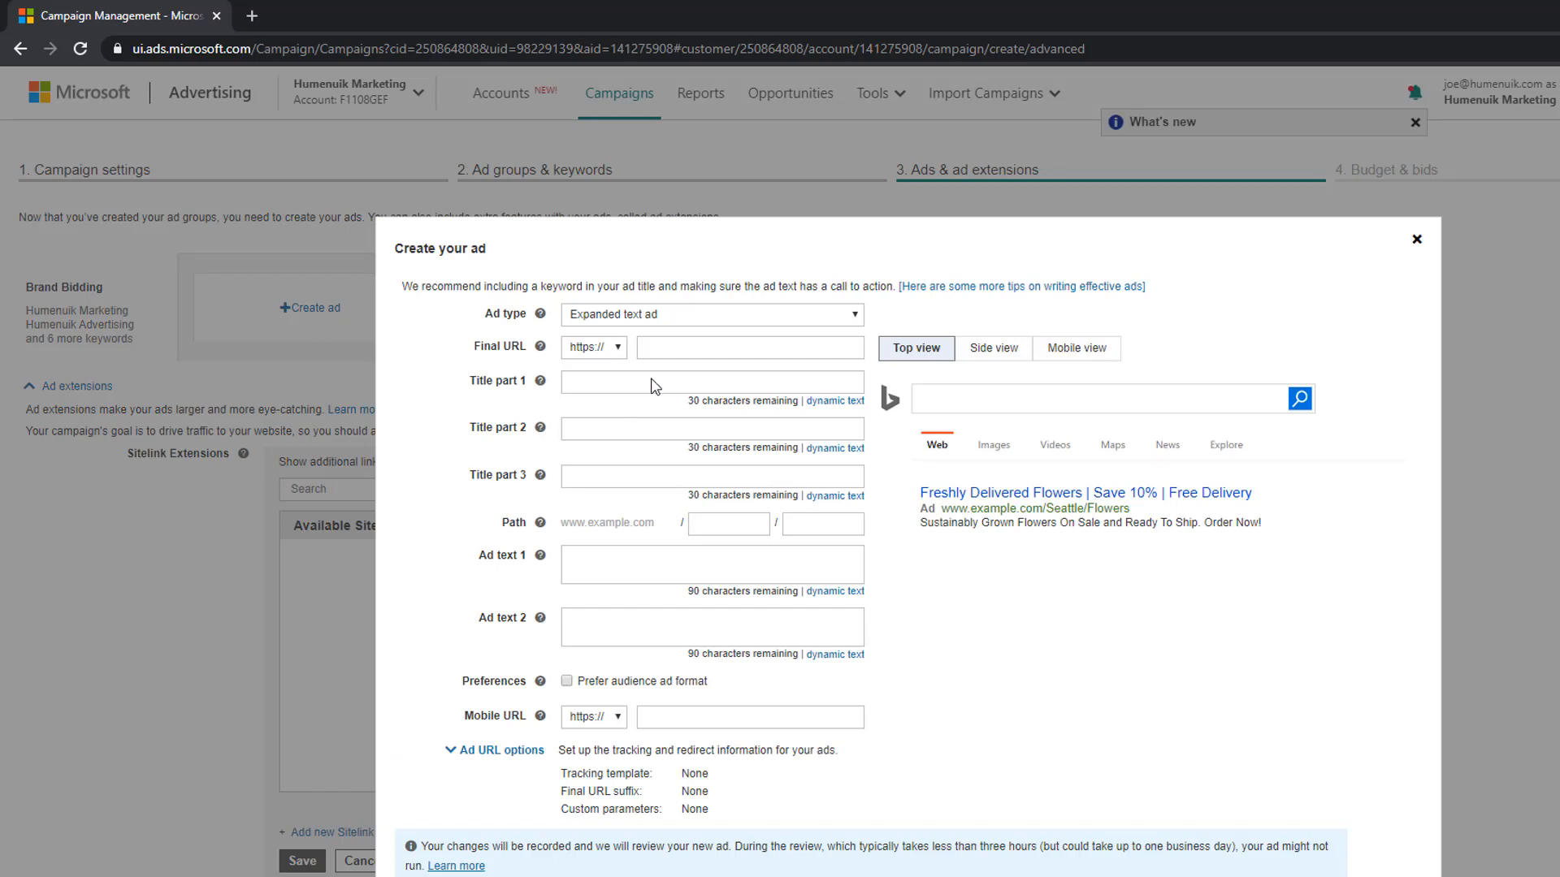
left_click(671, 338)
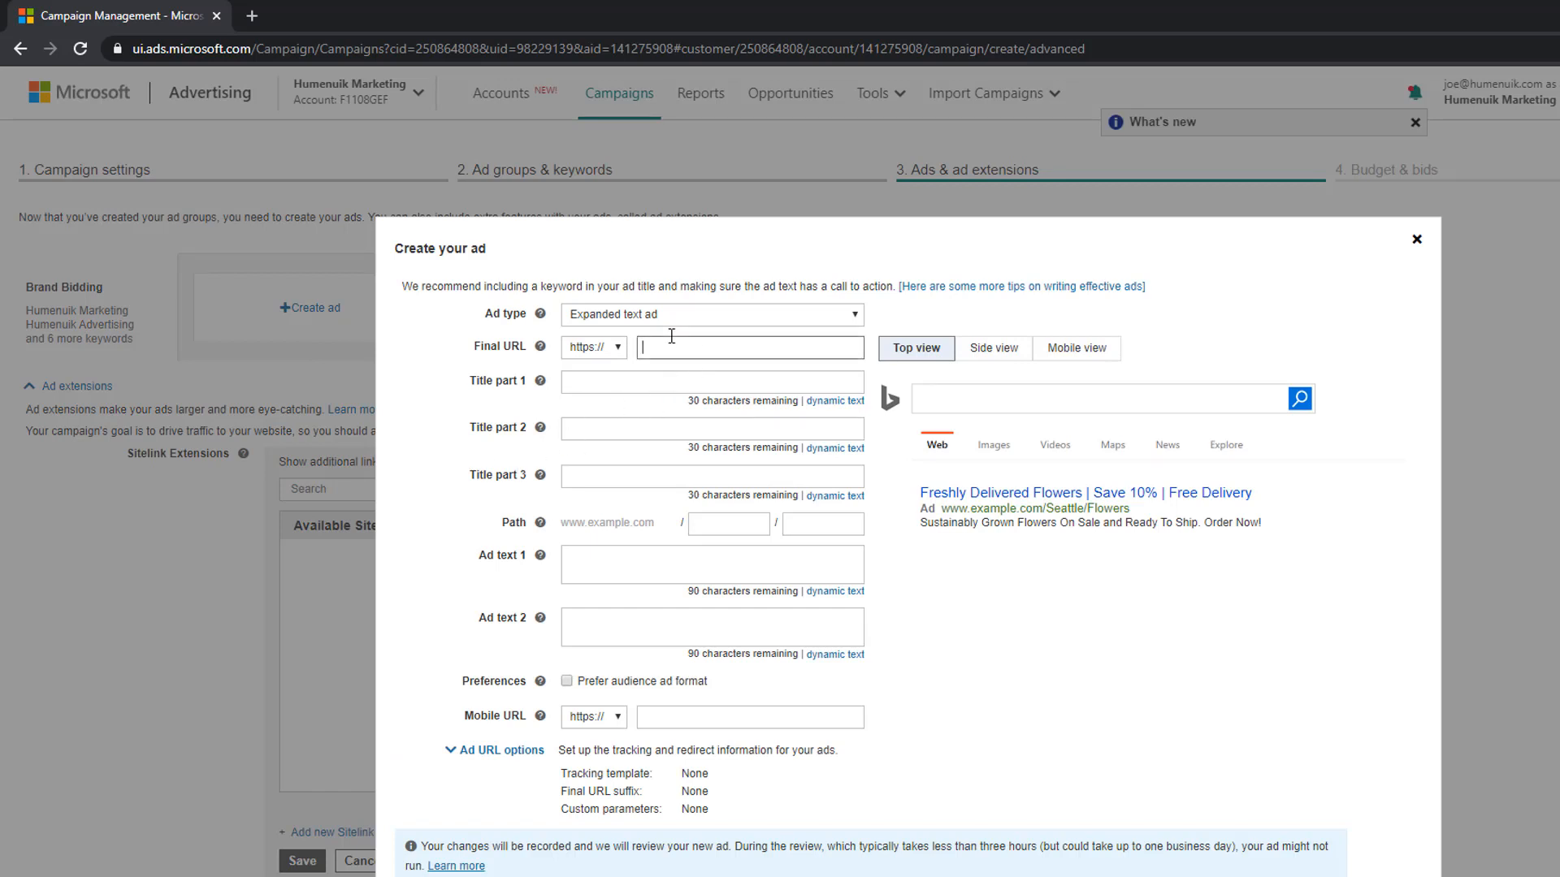
type("www.humenuik")
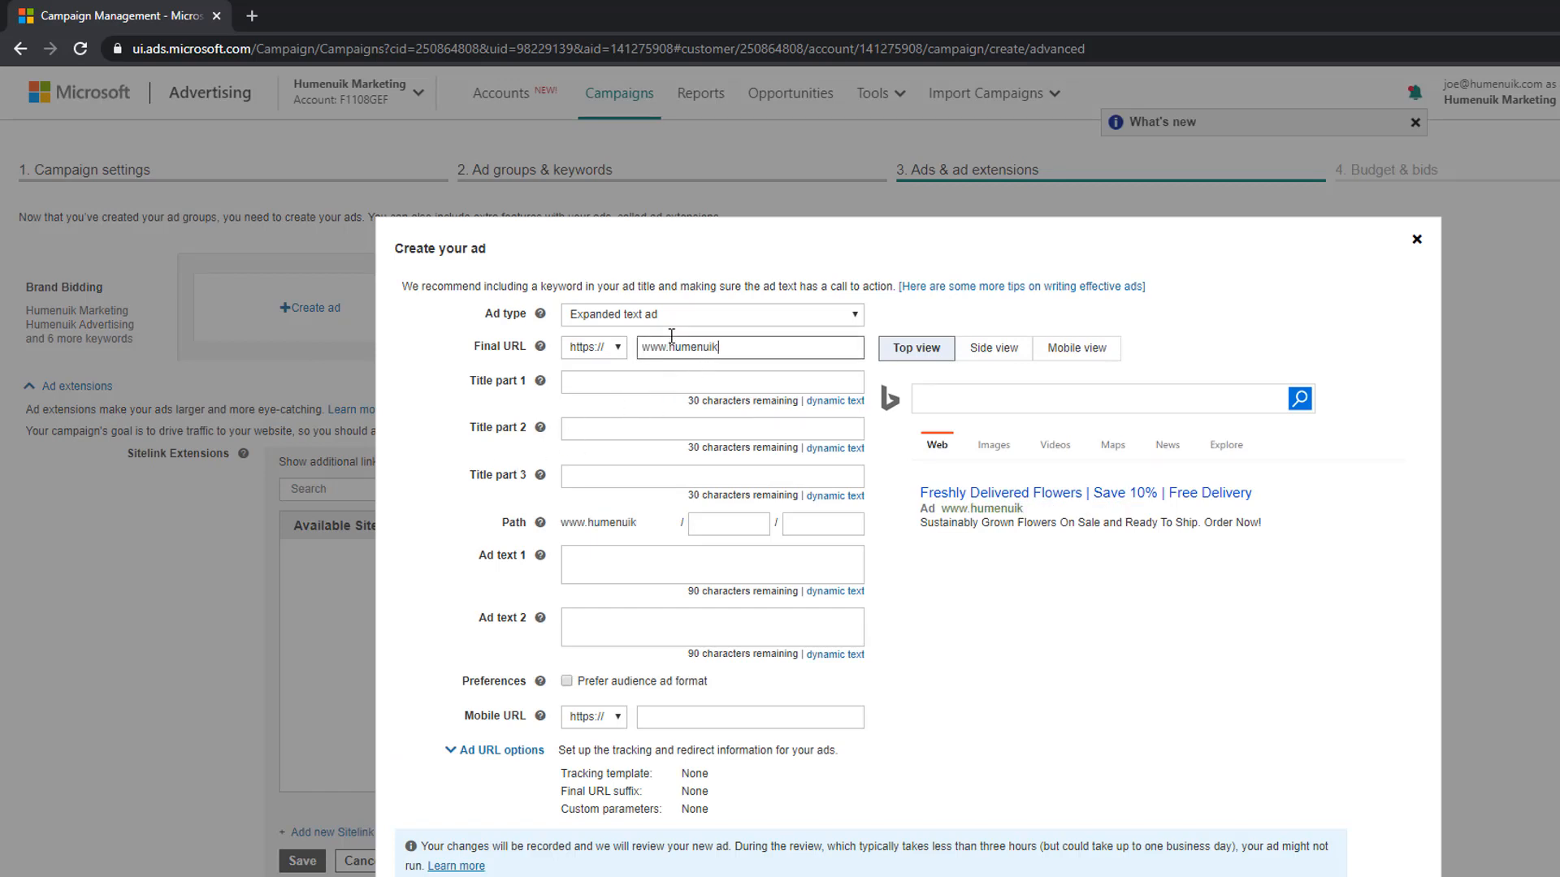
type(".com")
key("Tab")
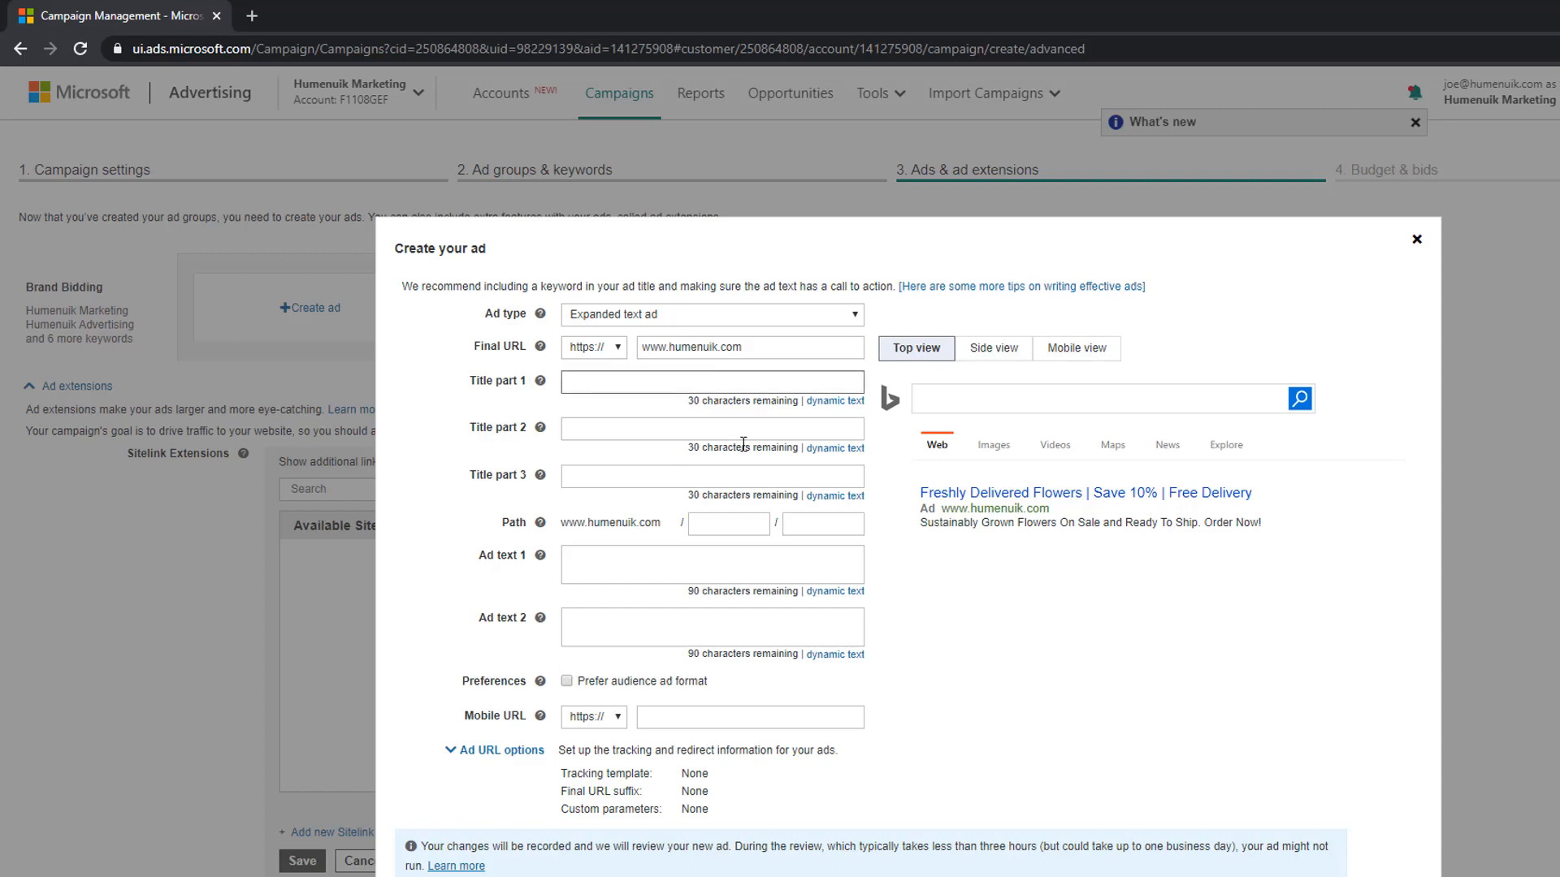
Set the ad's title part 1 to "Humenuik Marketing", within the 30-character limit
type("Humenui")
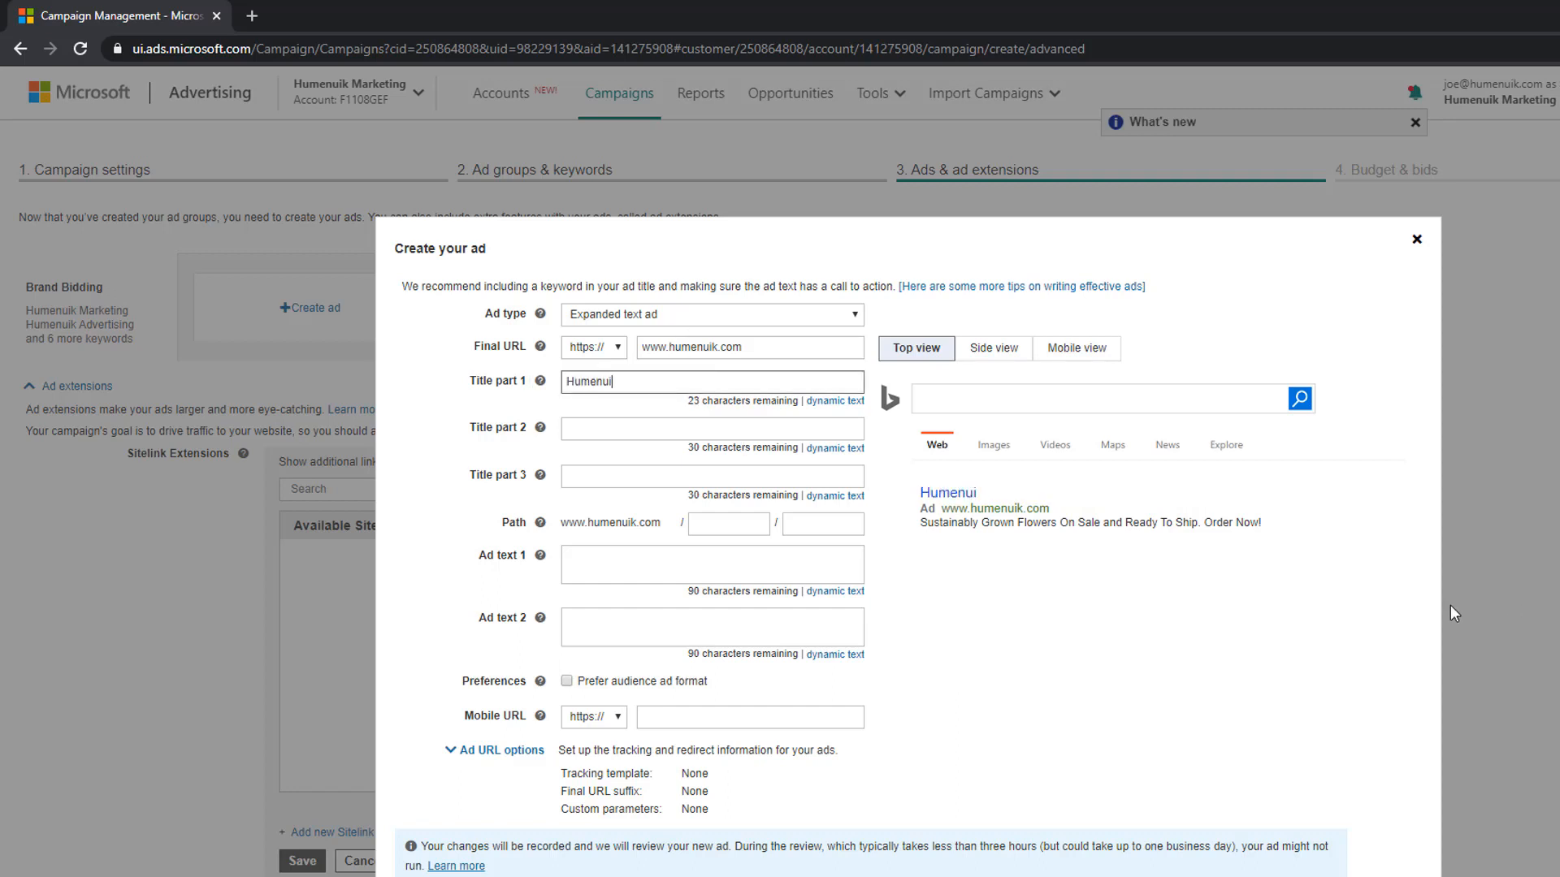
type("k Marketing A")
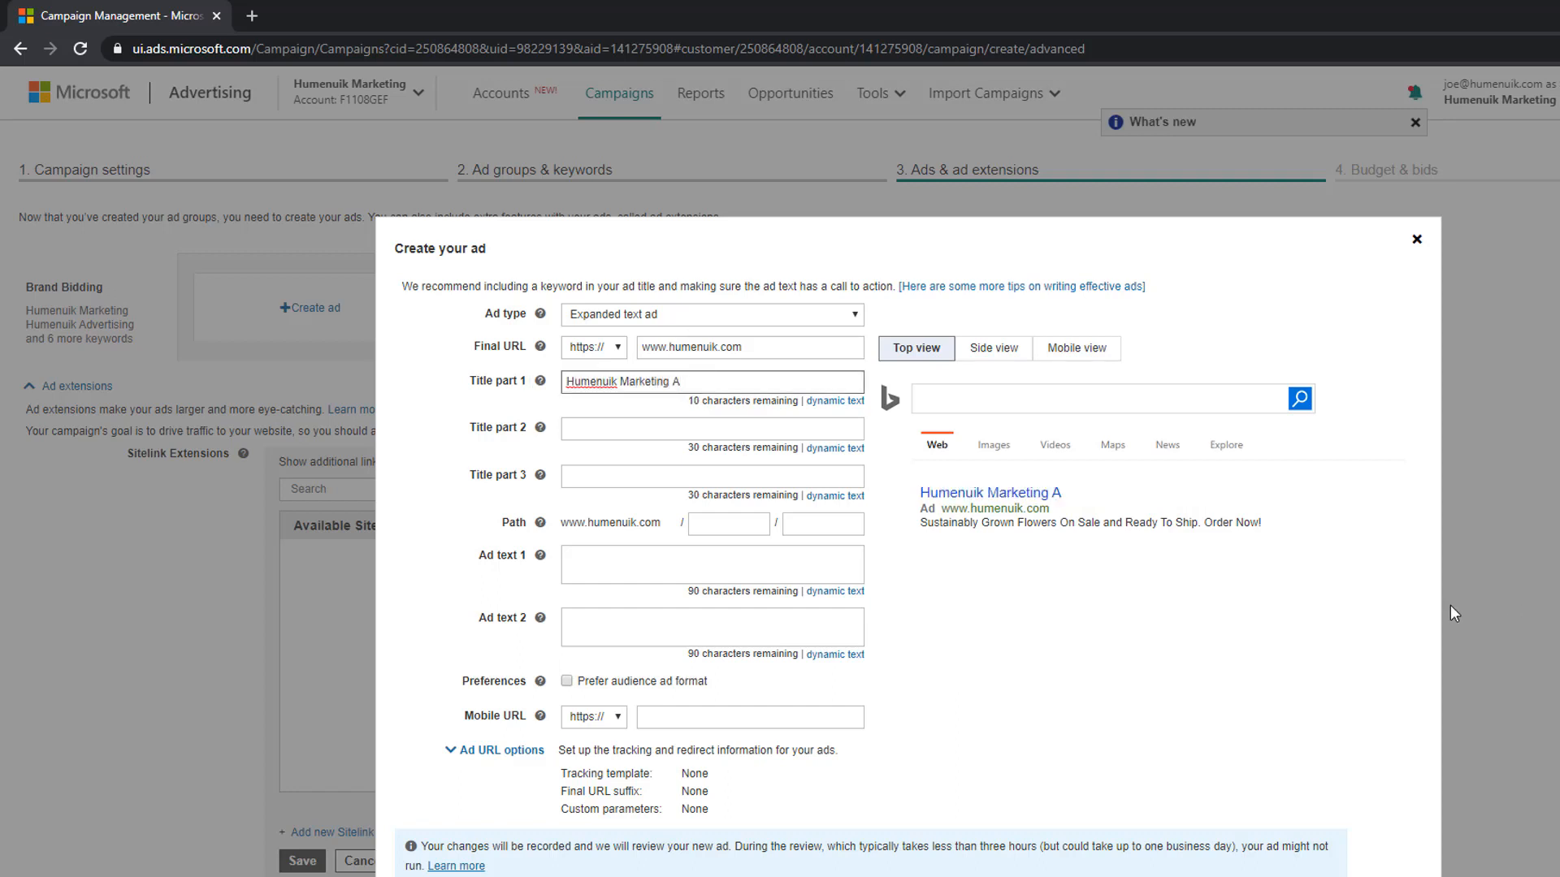
key("BackSpace")
type("& Advertising")
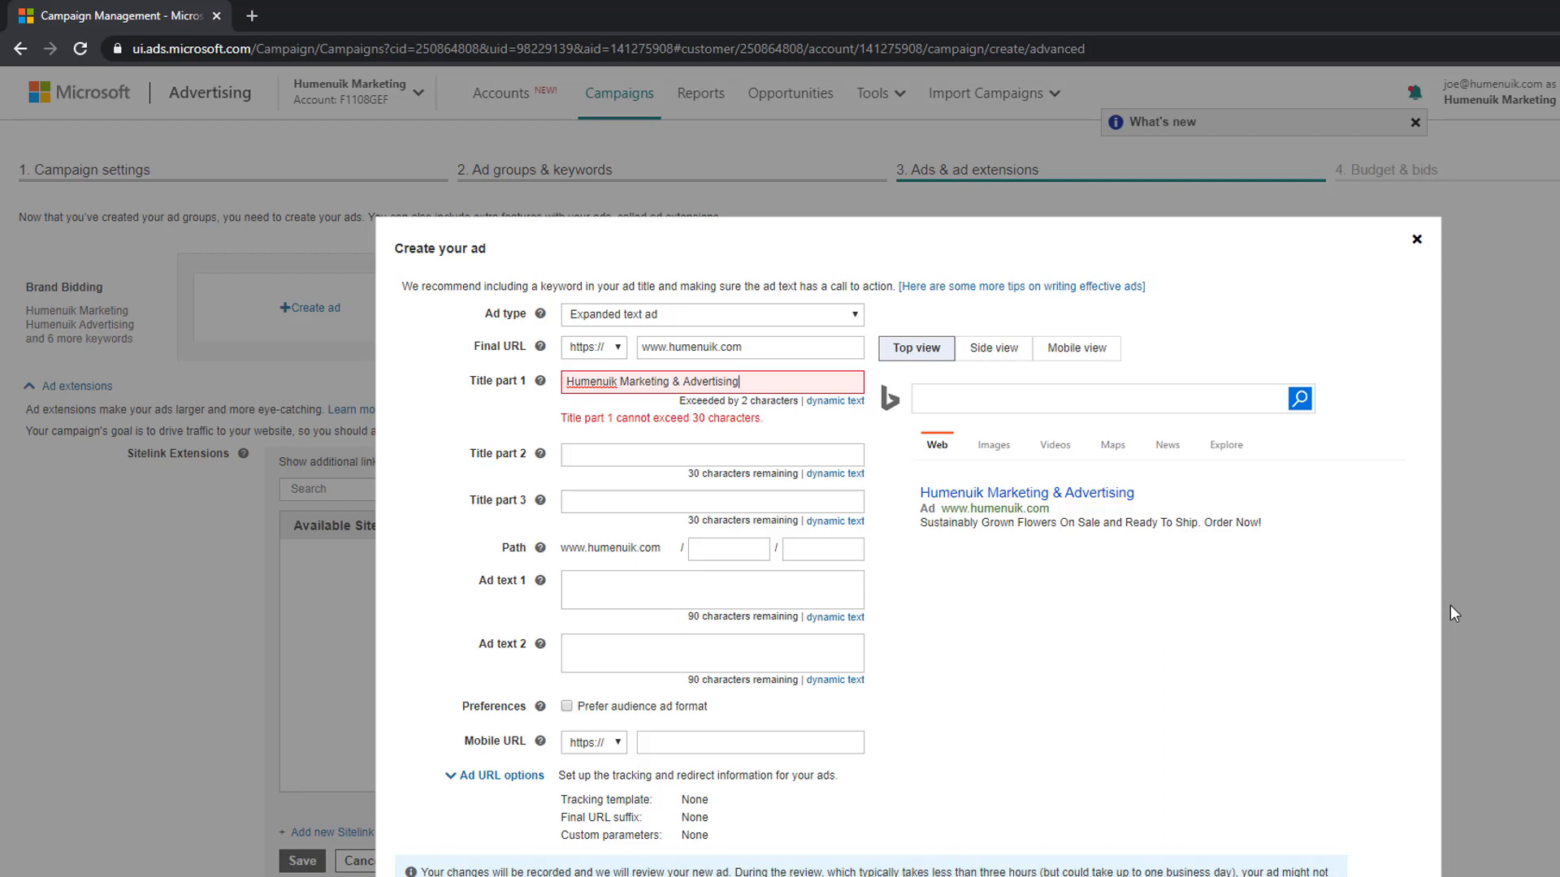
key("ctrl+z")
key("Tab")
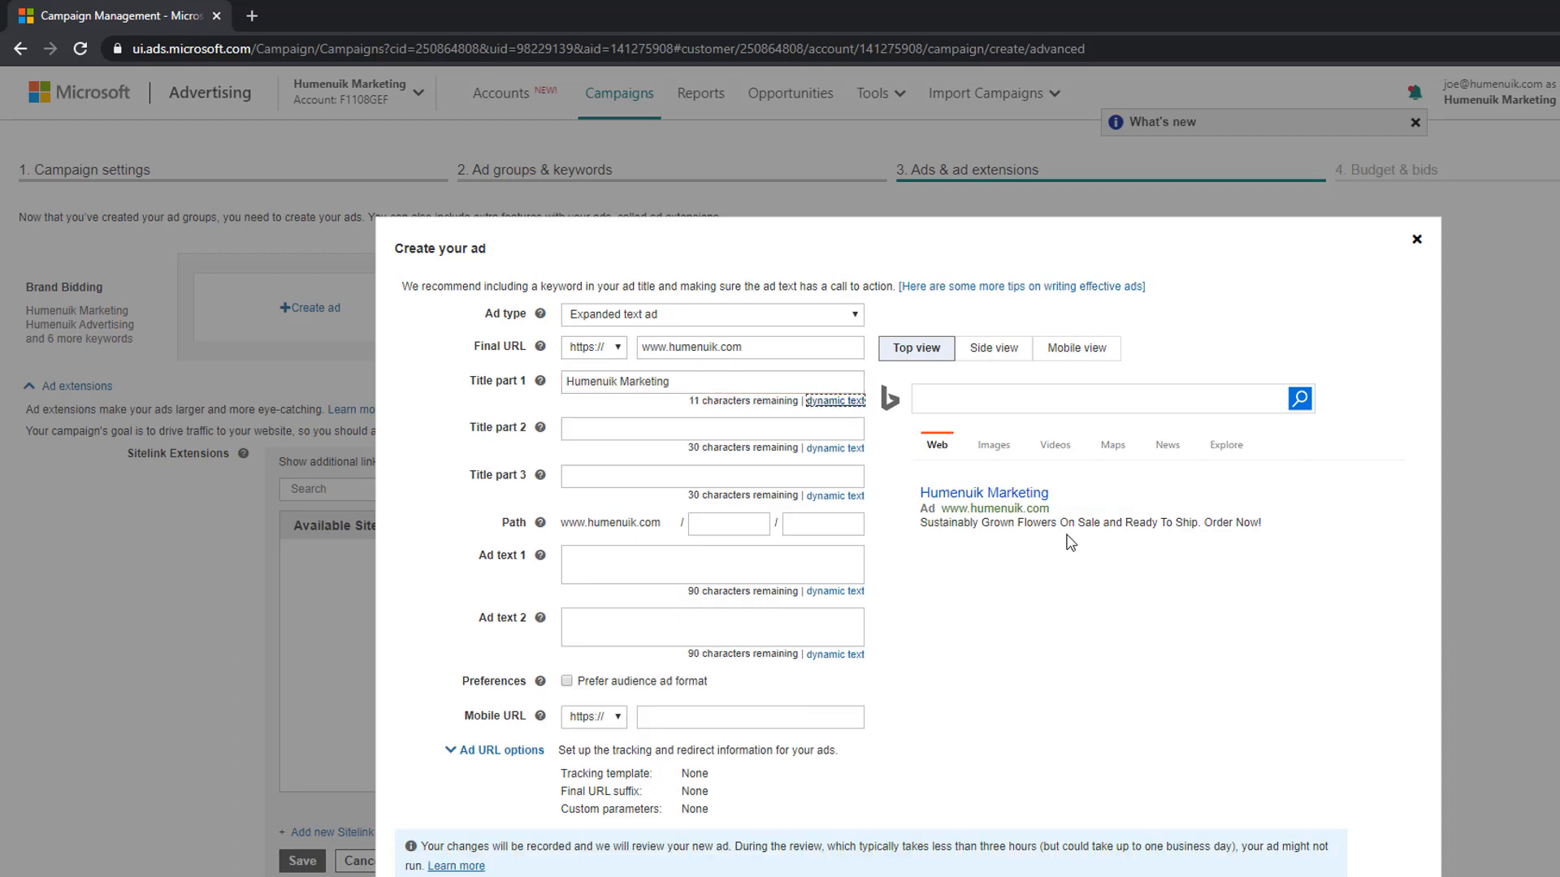
Set the ad's title part 2 to "Digital Marketing Education" and title part 3 to "Free For Life!"
key("Tab")
key("Tab")
type("Digital Marketi")
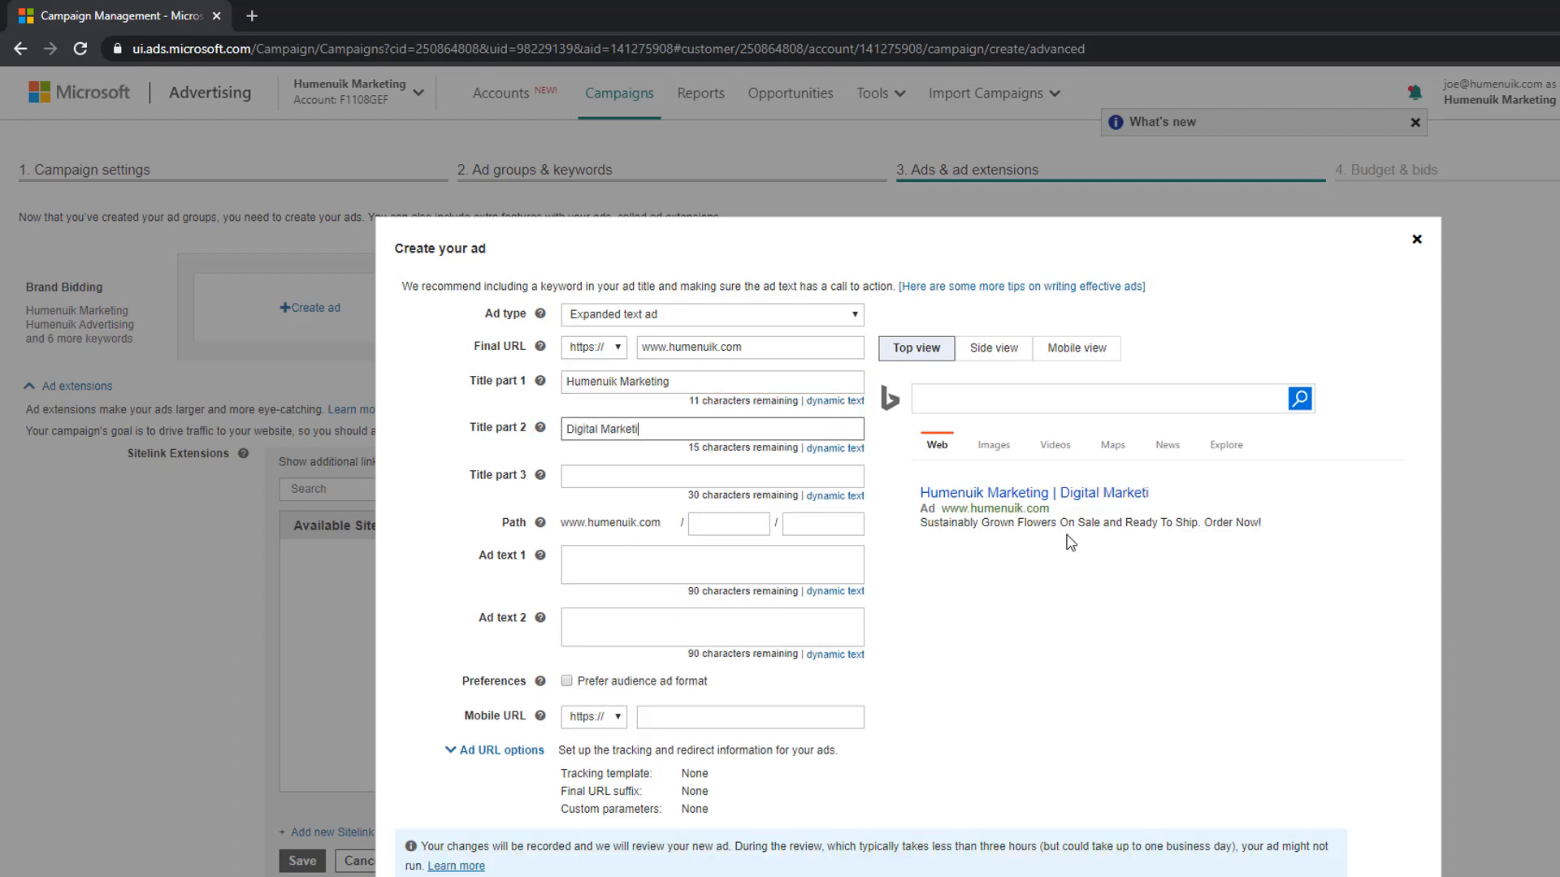
type("ng Education")
key("Tab")
key("Tab")
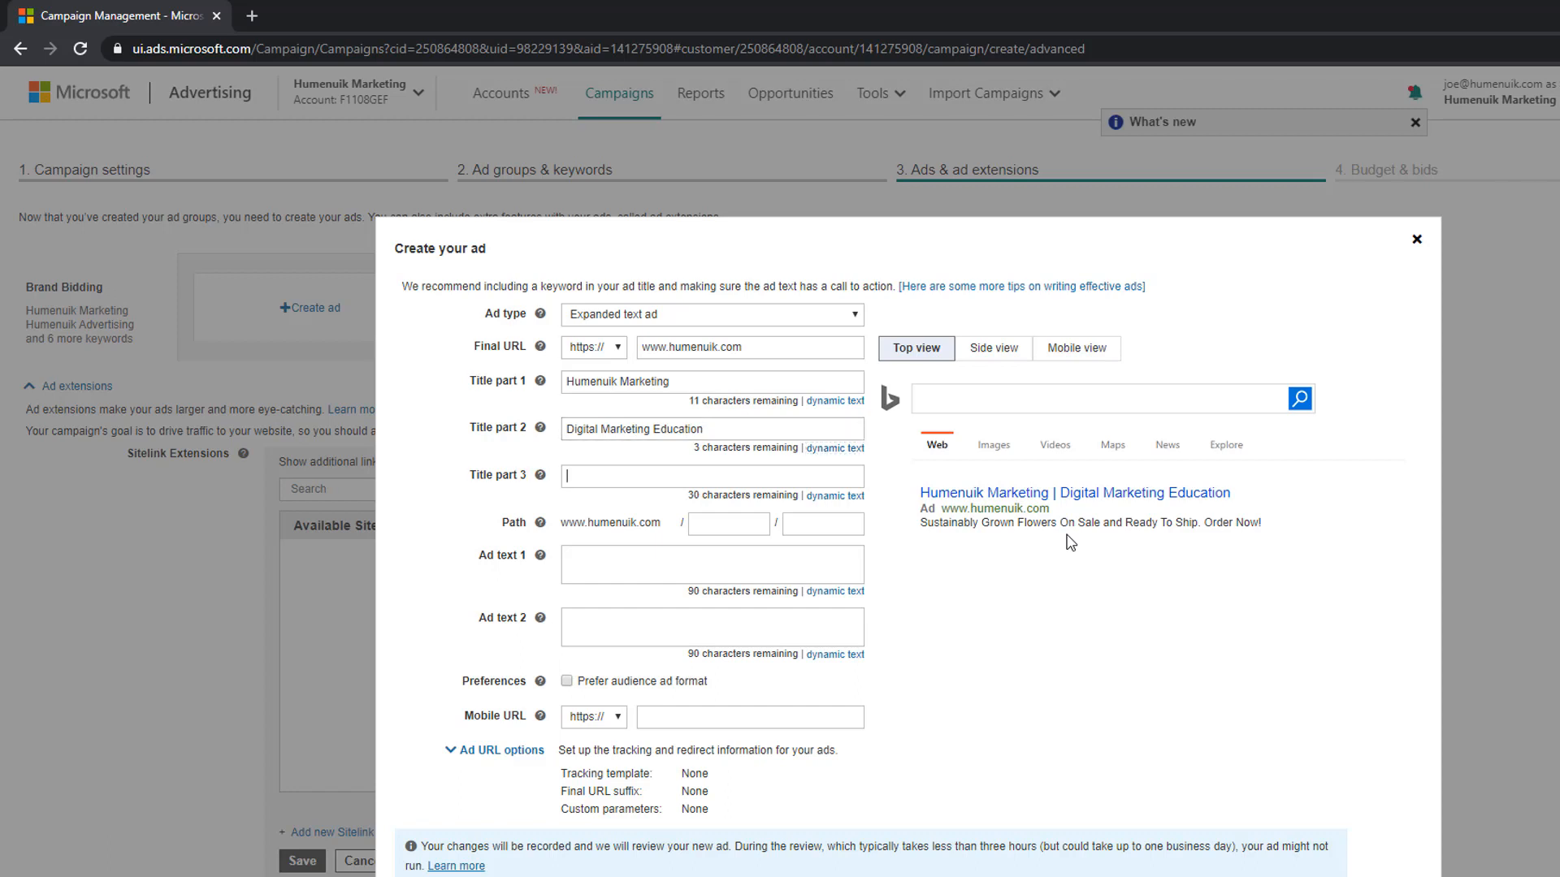
type("Free For Life")
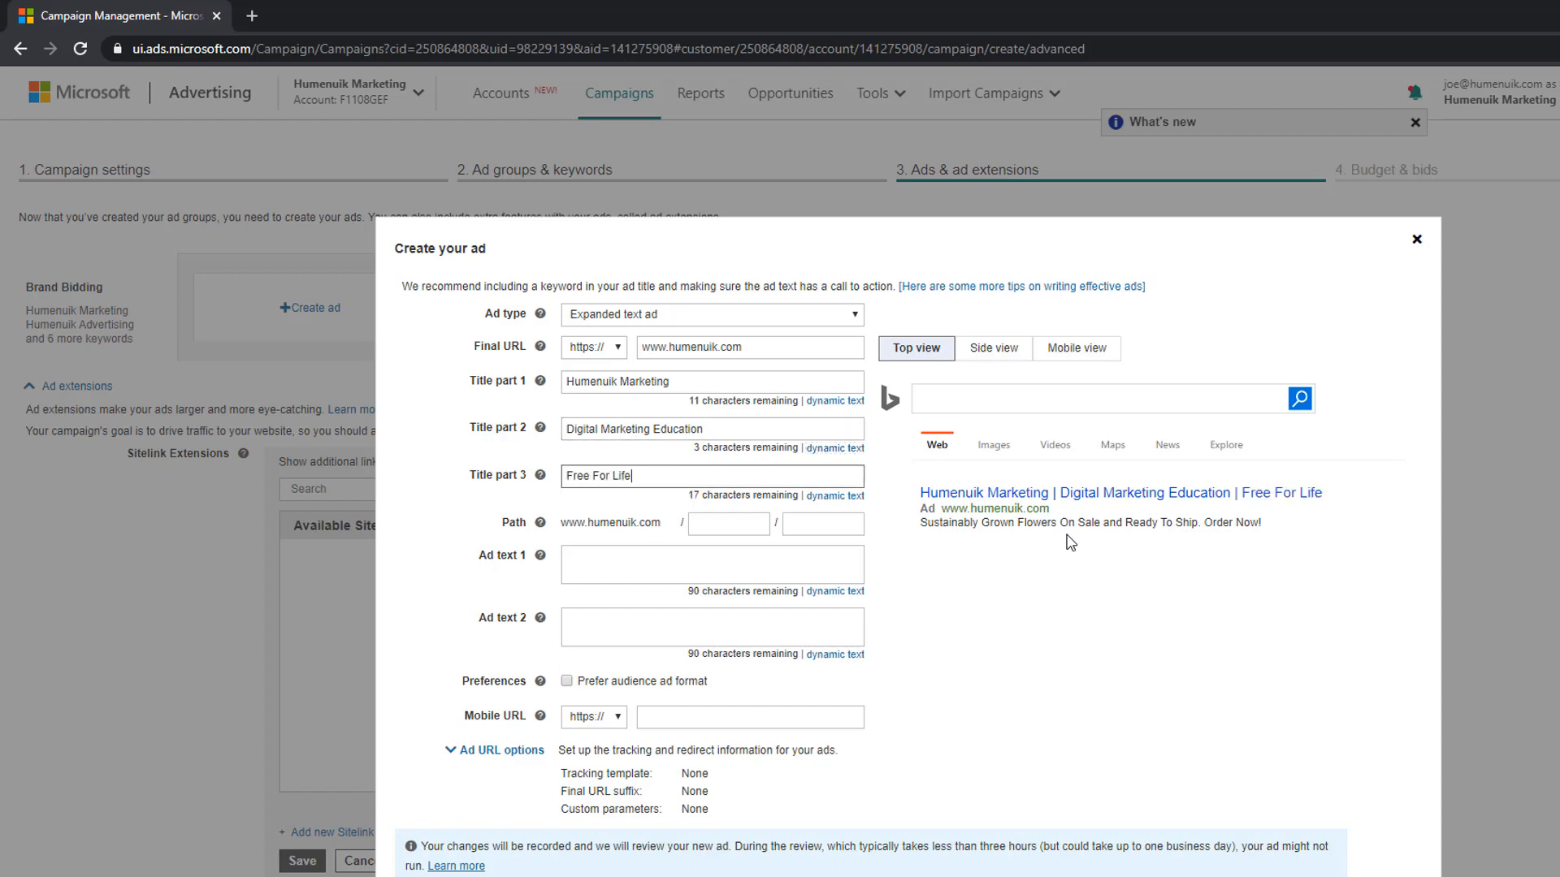
type("!")
Set ad text 1 to "Sick of spending money on low quality and outdated training with no support?"
left_click(690, 550)
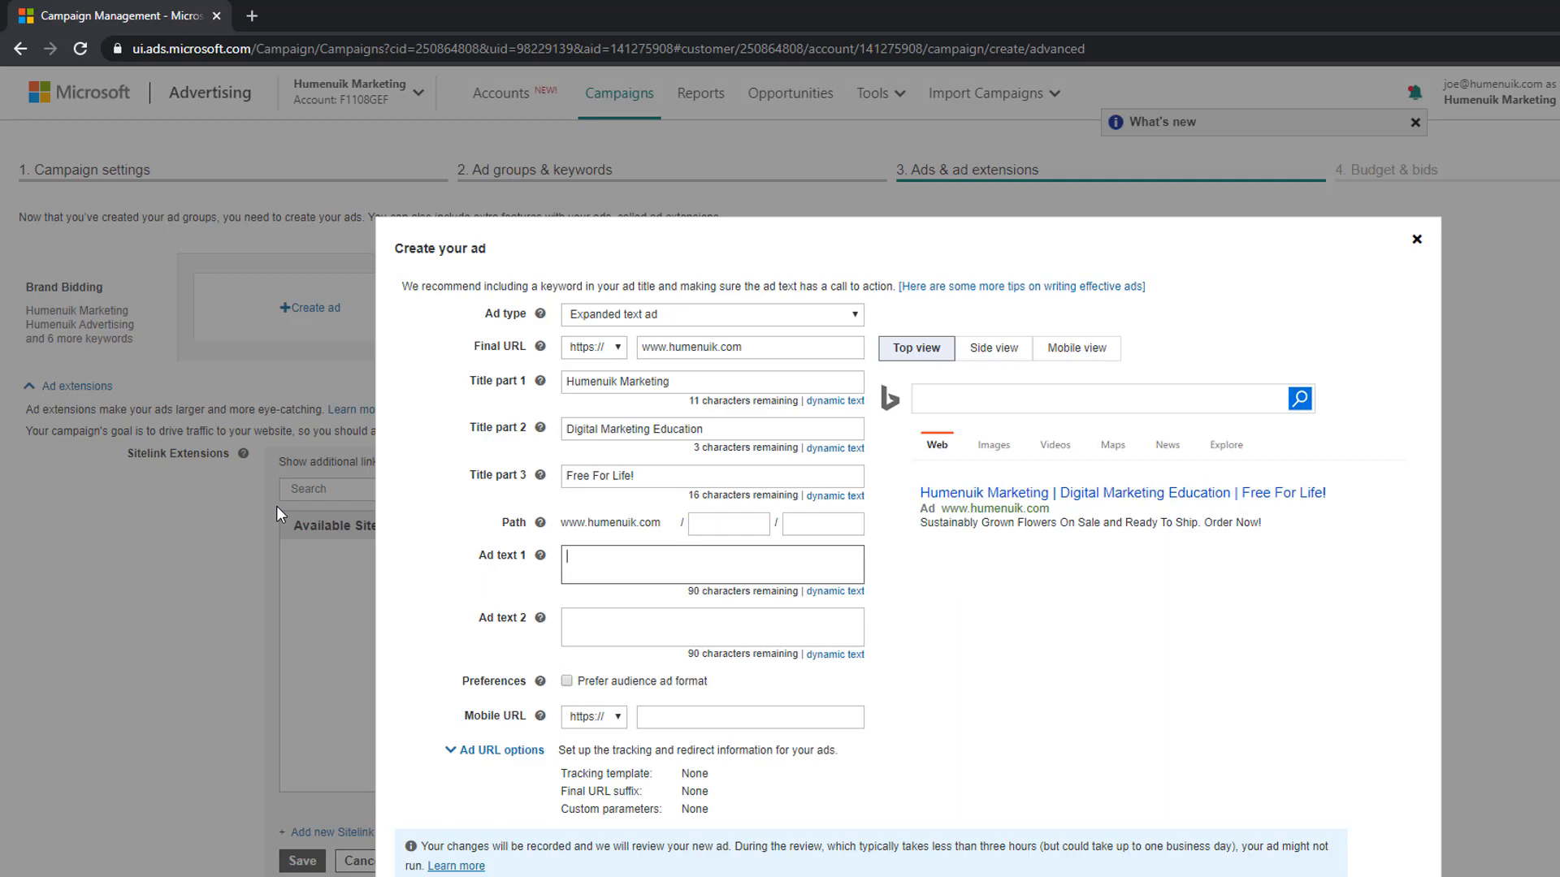
type("Sick of spending m")
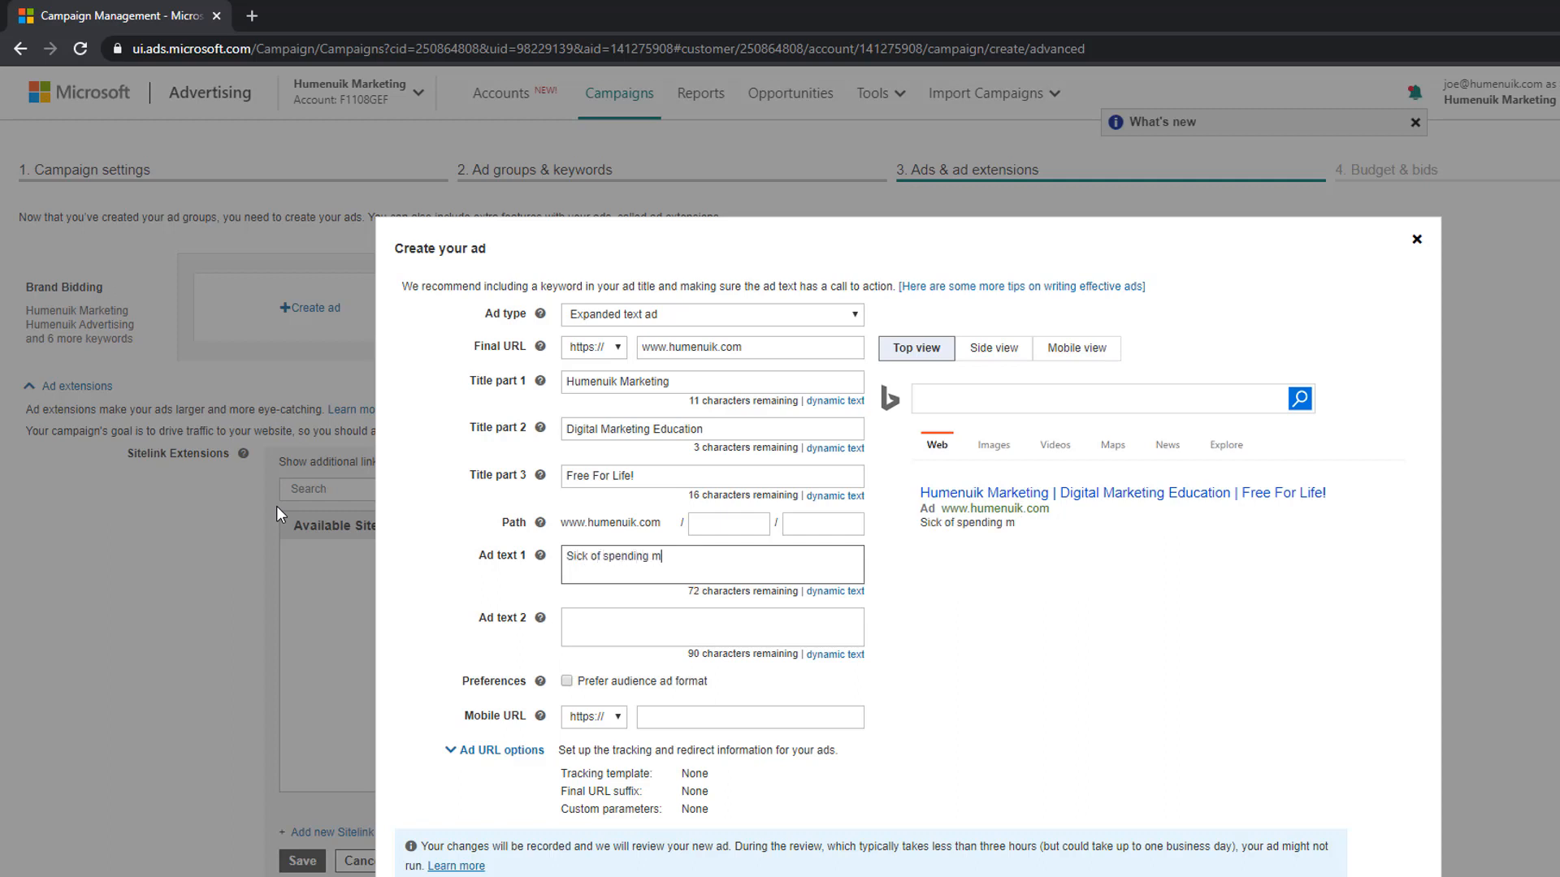
type("oney on low quality and ")
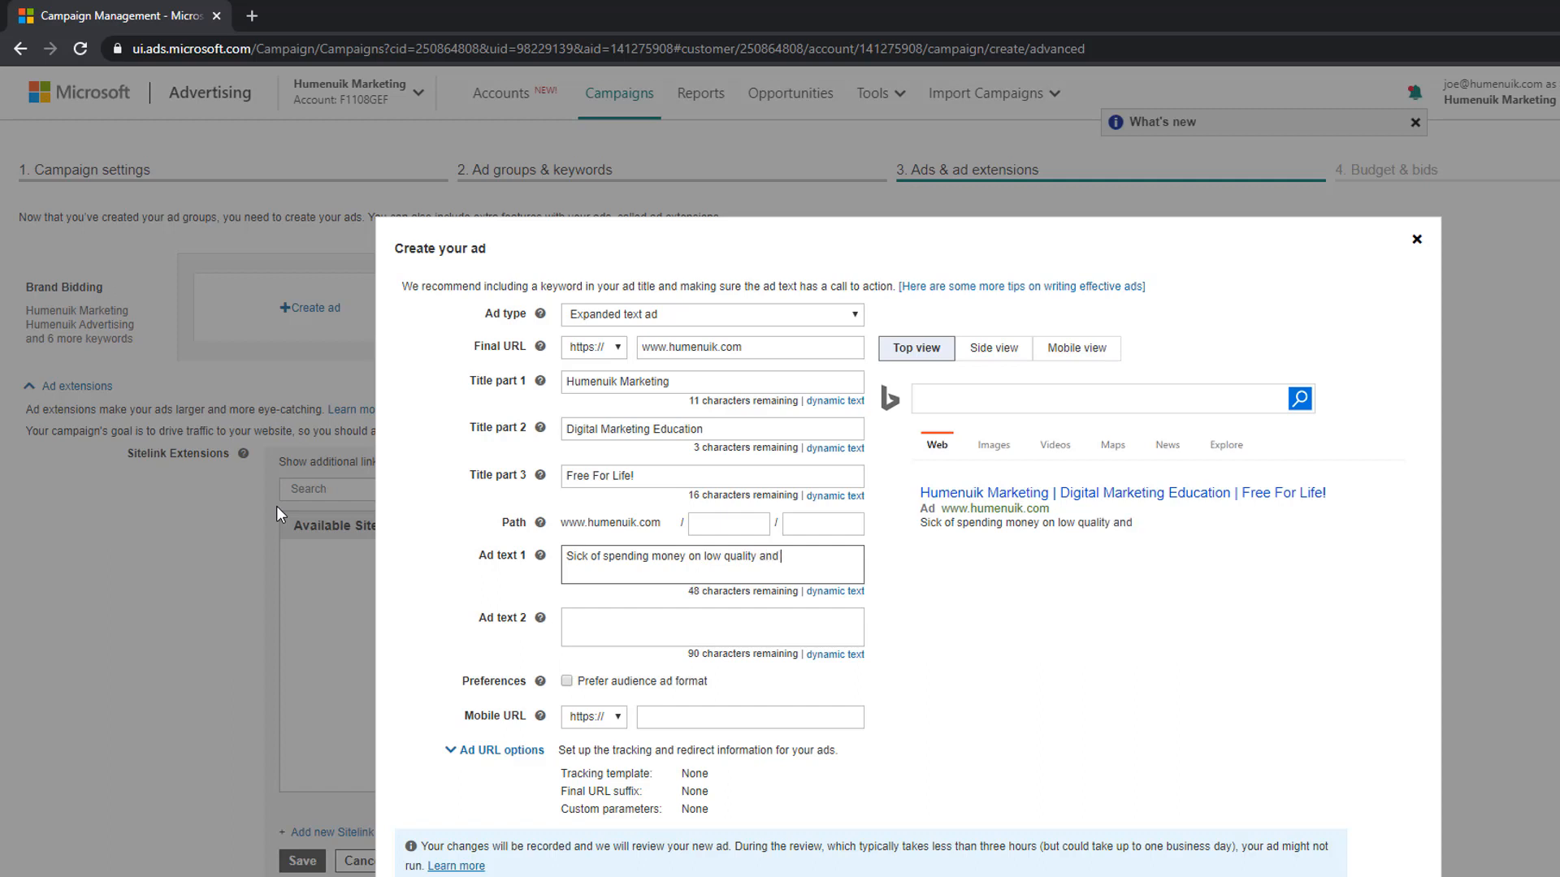
type("outdated training with no support?:")
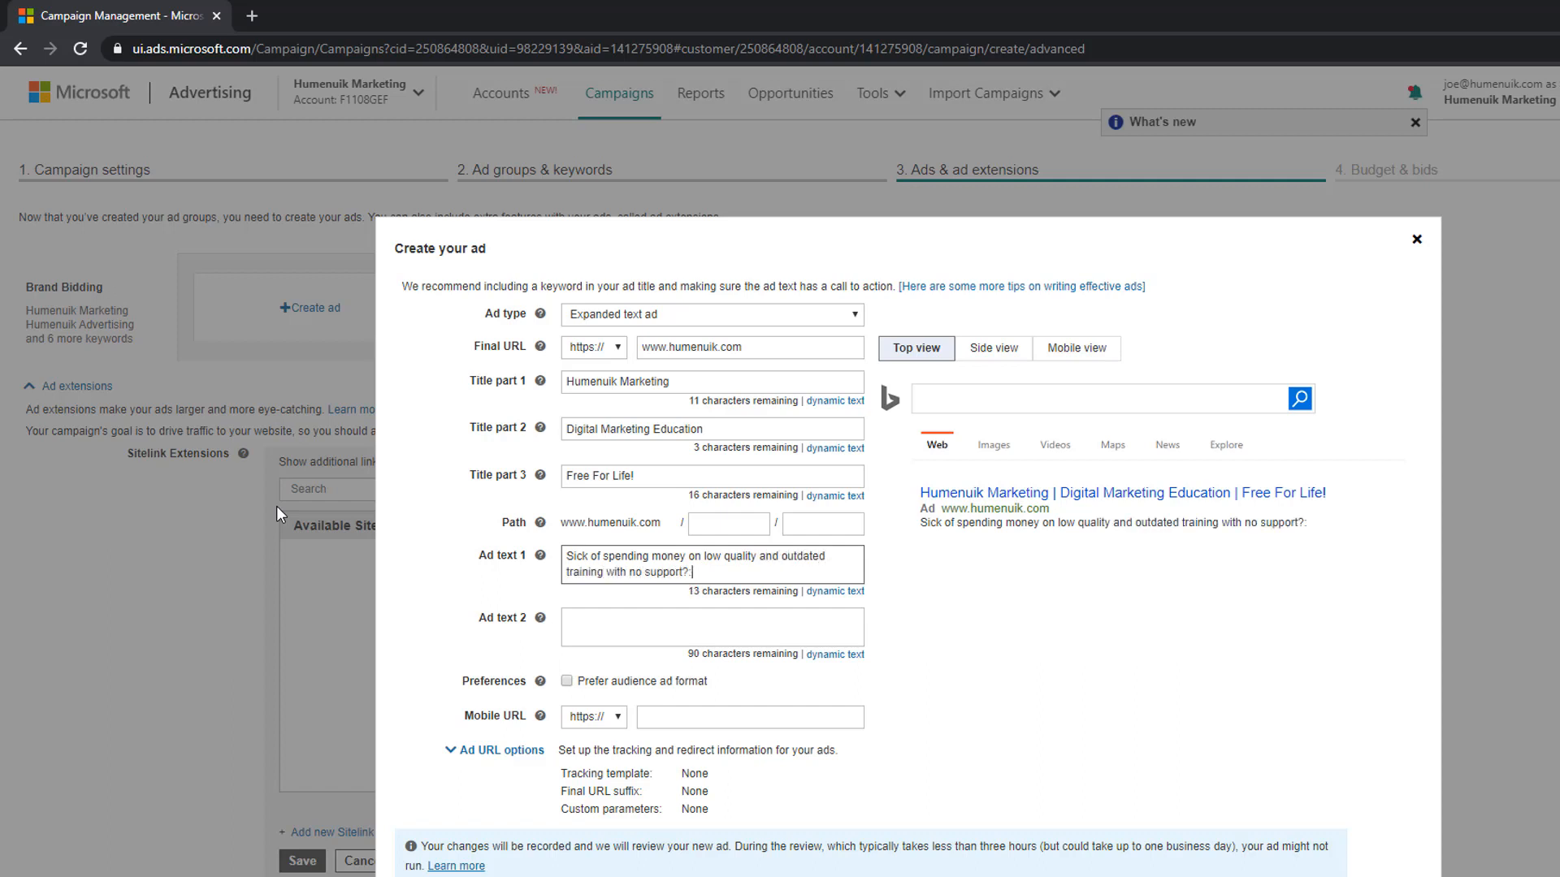
key("BackSpace")
Set ad text 2 to "Join today and receive up to date training on all platforms, absolutely free forever!" and save the ad
key("Tab")
key("Tab")
type("J")
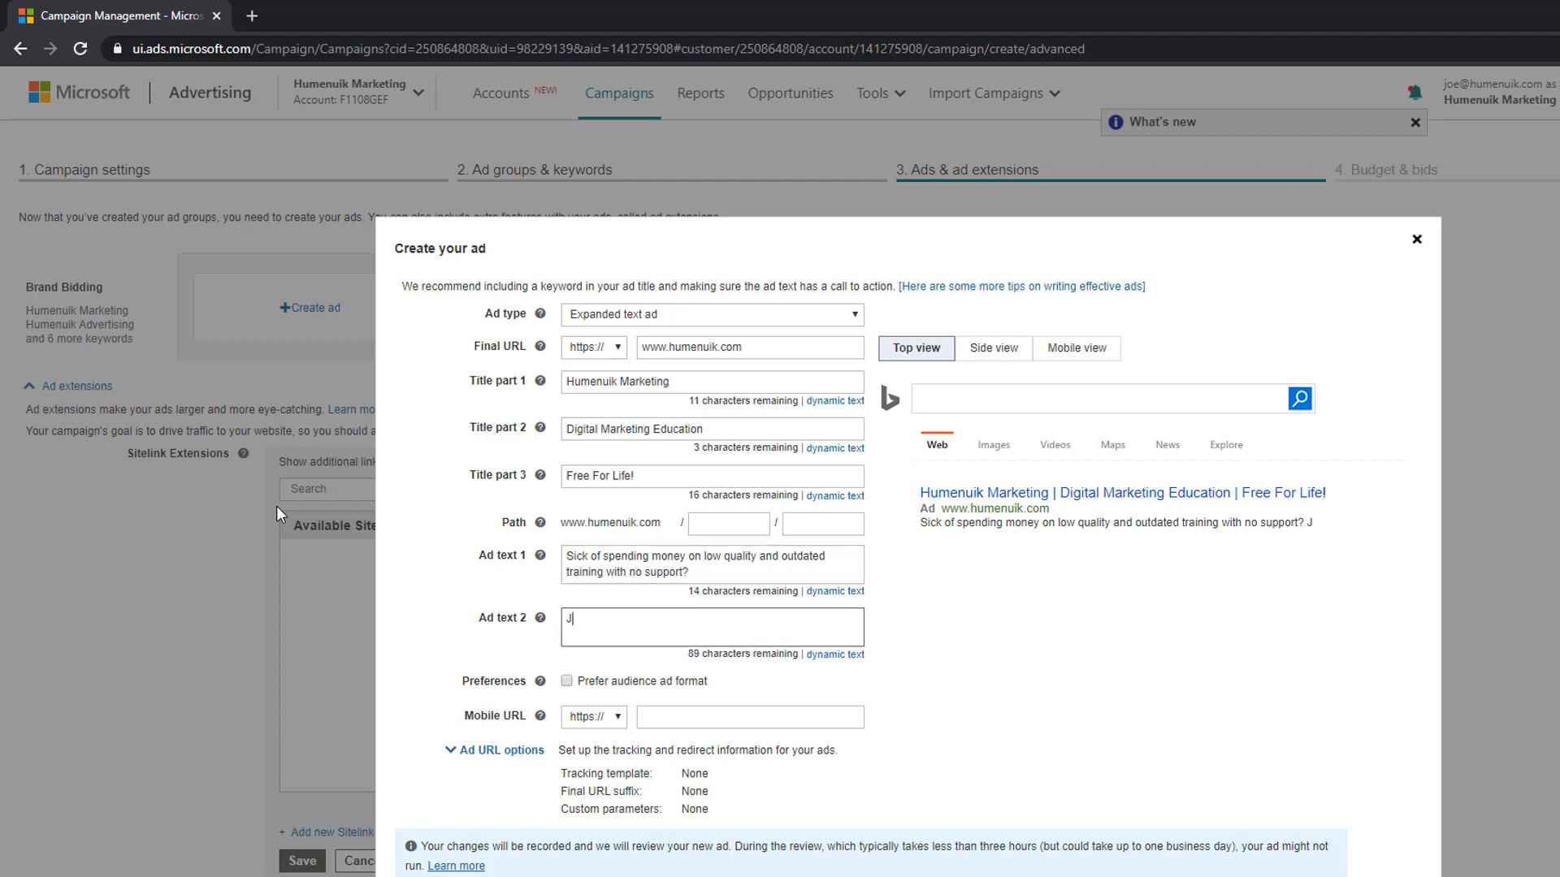
type("oin today and receiv")
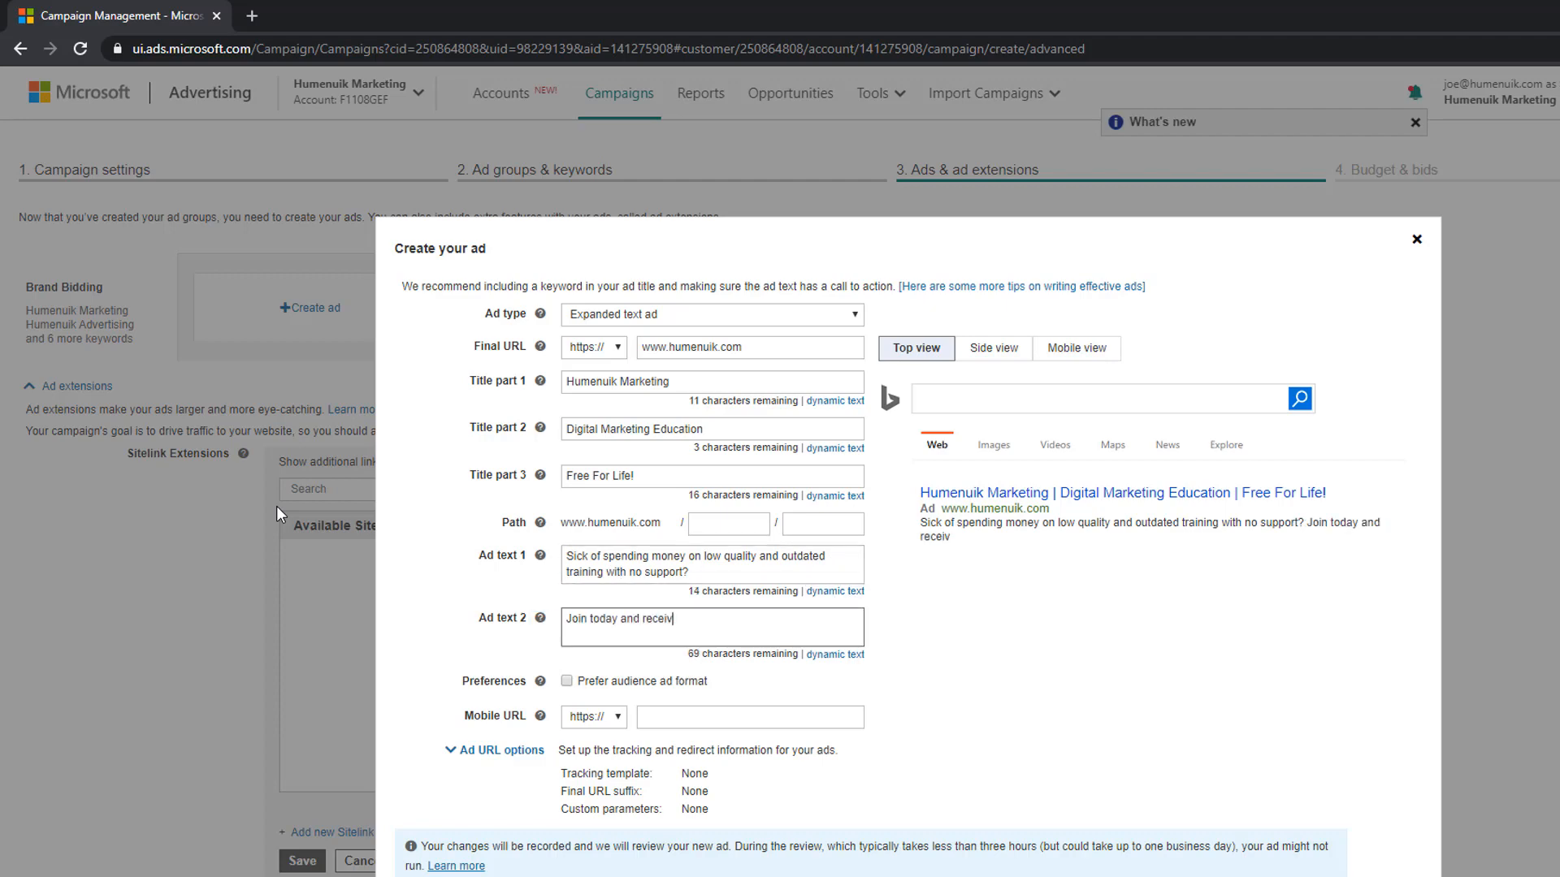
type("e up to date training on ")
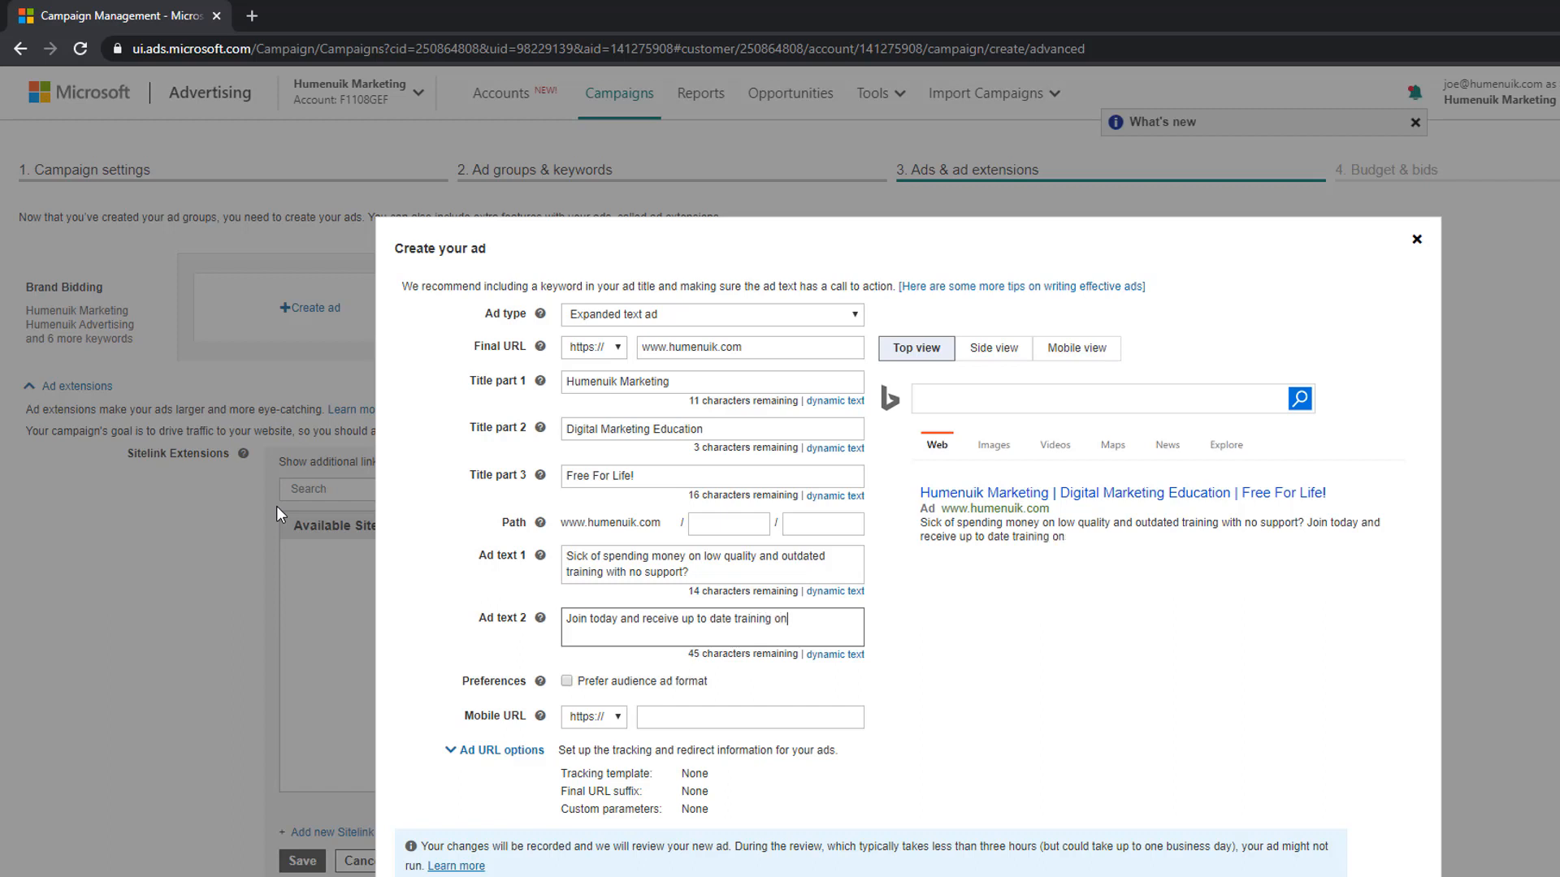
type("all platforms")
key("BackSpace")
key("BackSpace")
type("s, absolutely free ")
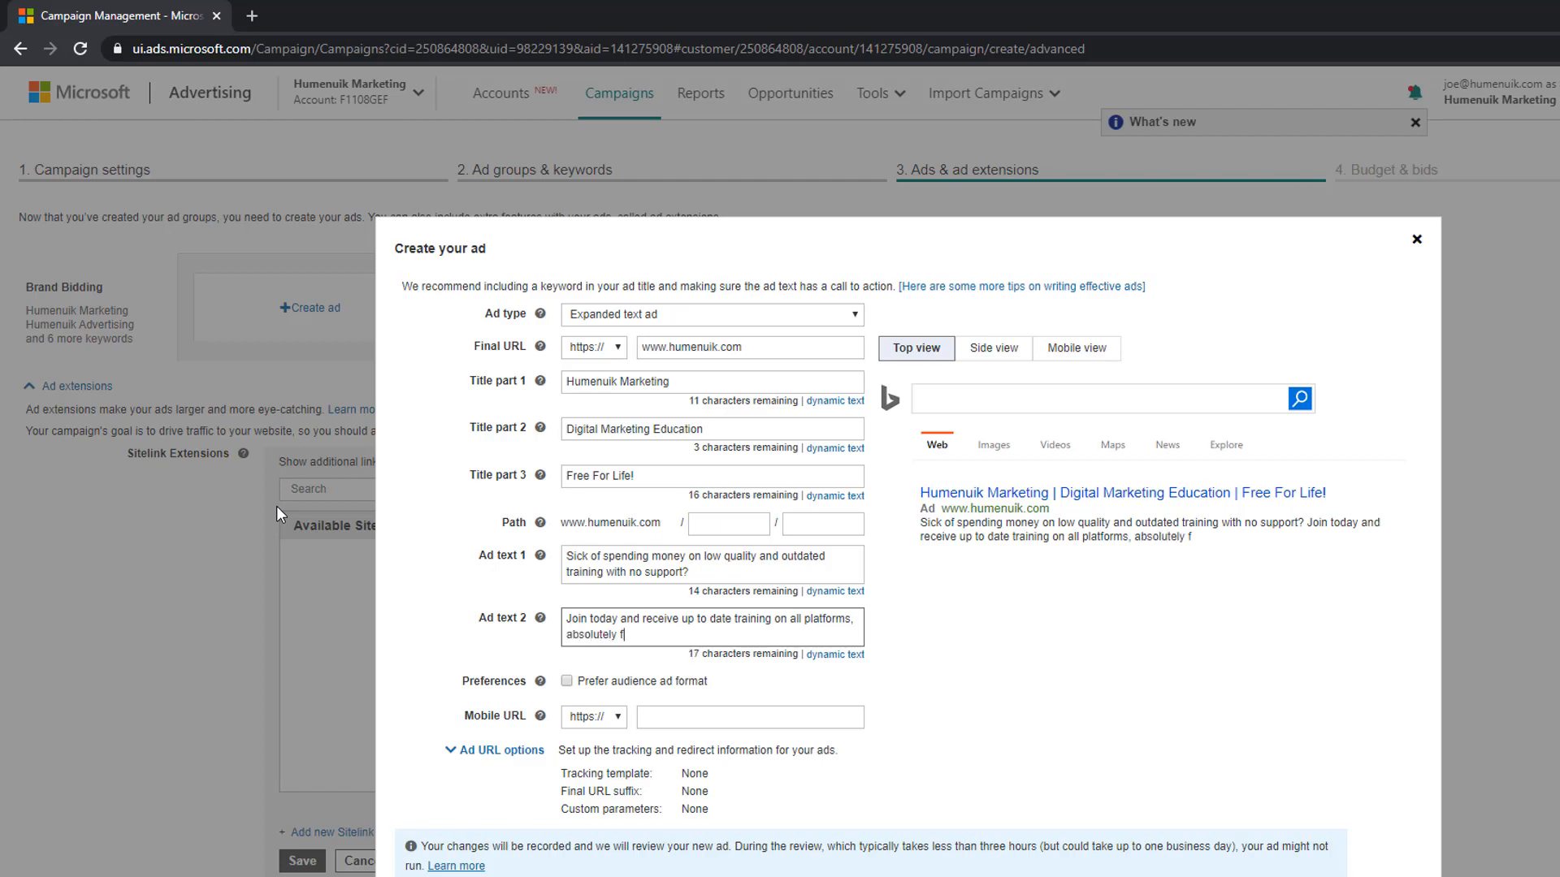
type("forever!")
left_click(419, 876)
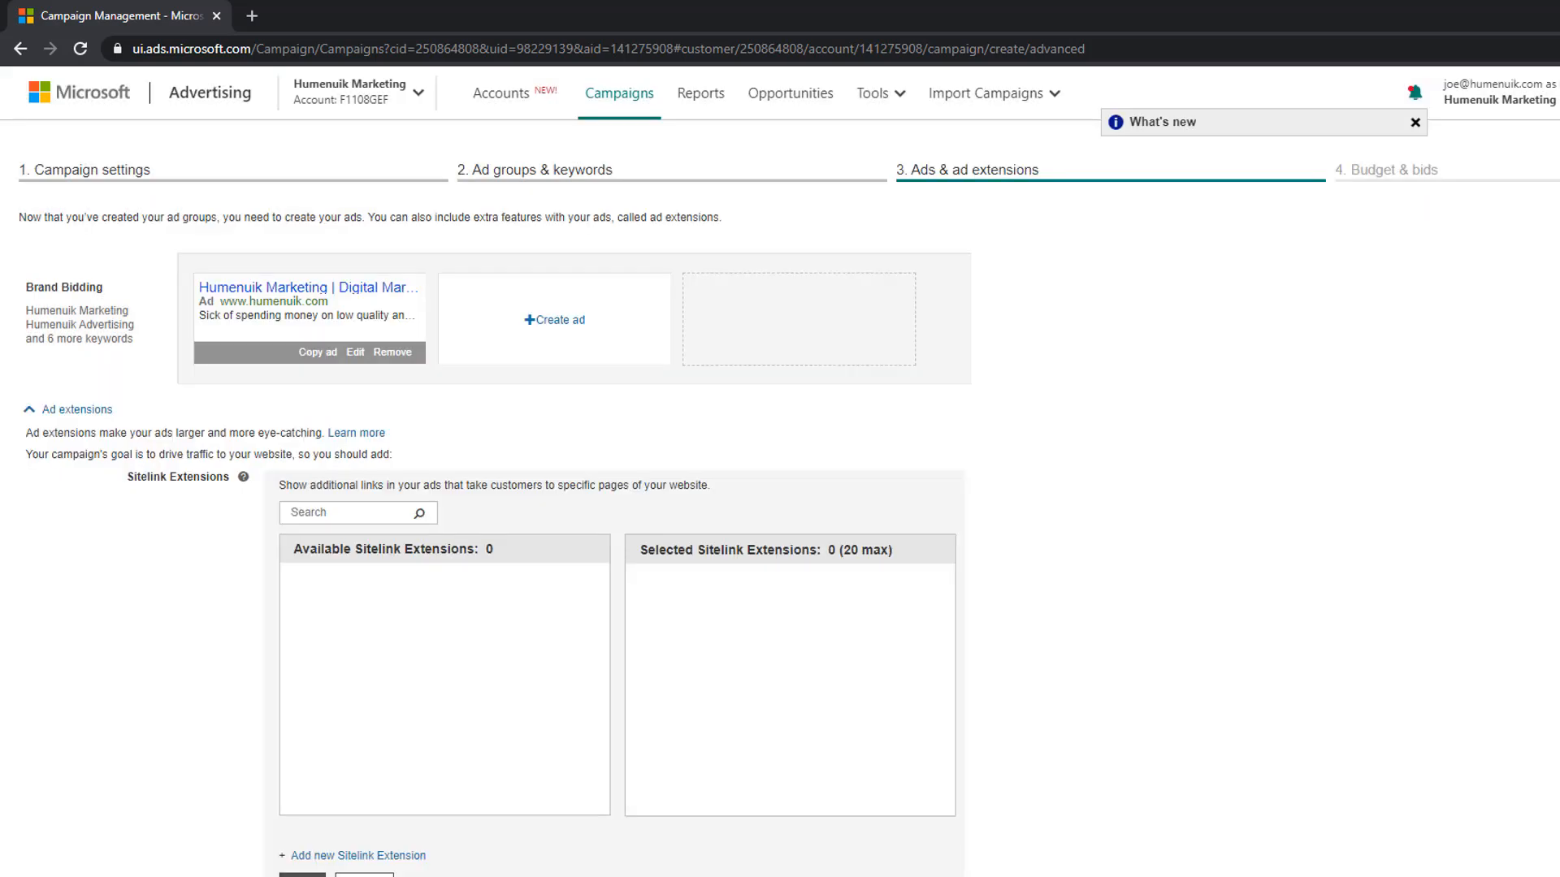
Continue to budget and bids without adding any ad extensions, and set the Brand Bidding ad group's bid to 0.25 USD
scroll(404, 797, "down", 20)
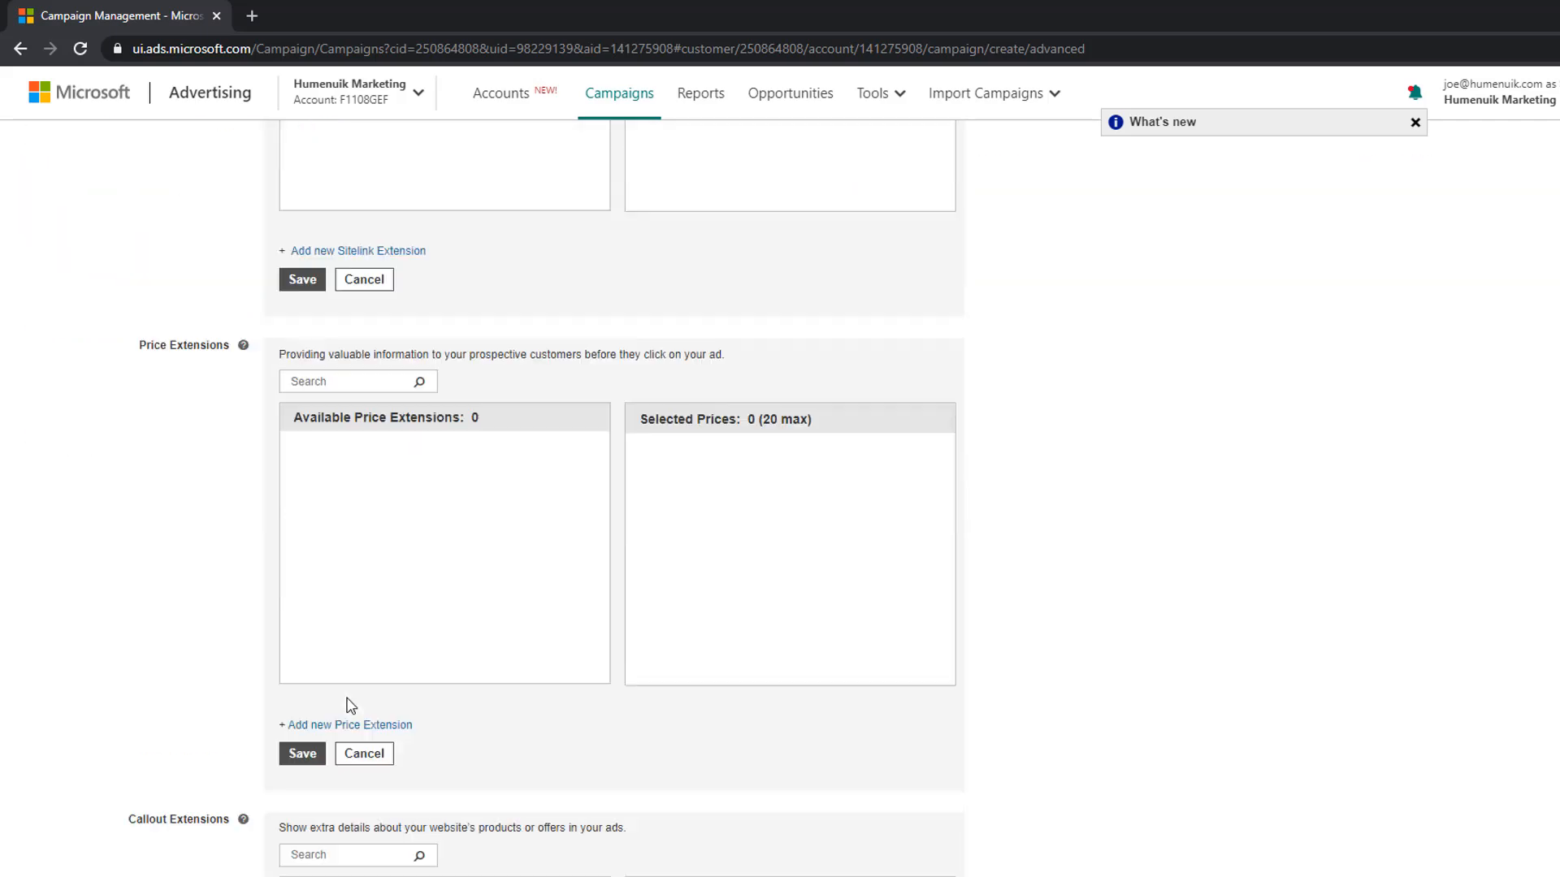
left_click(98, 876)
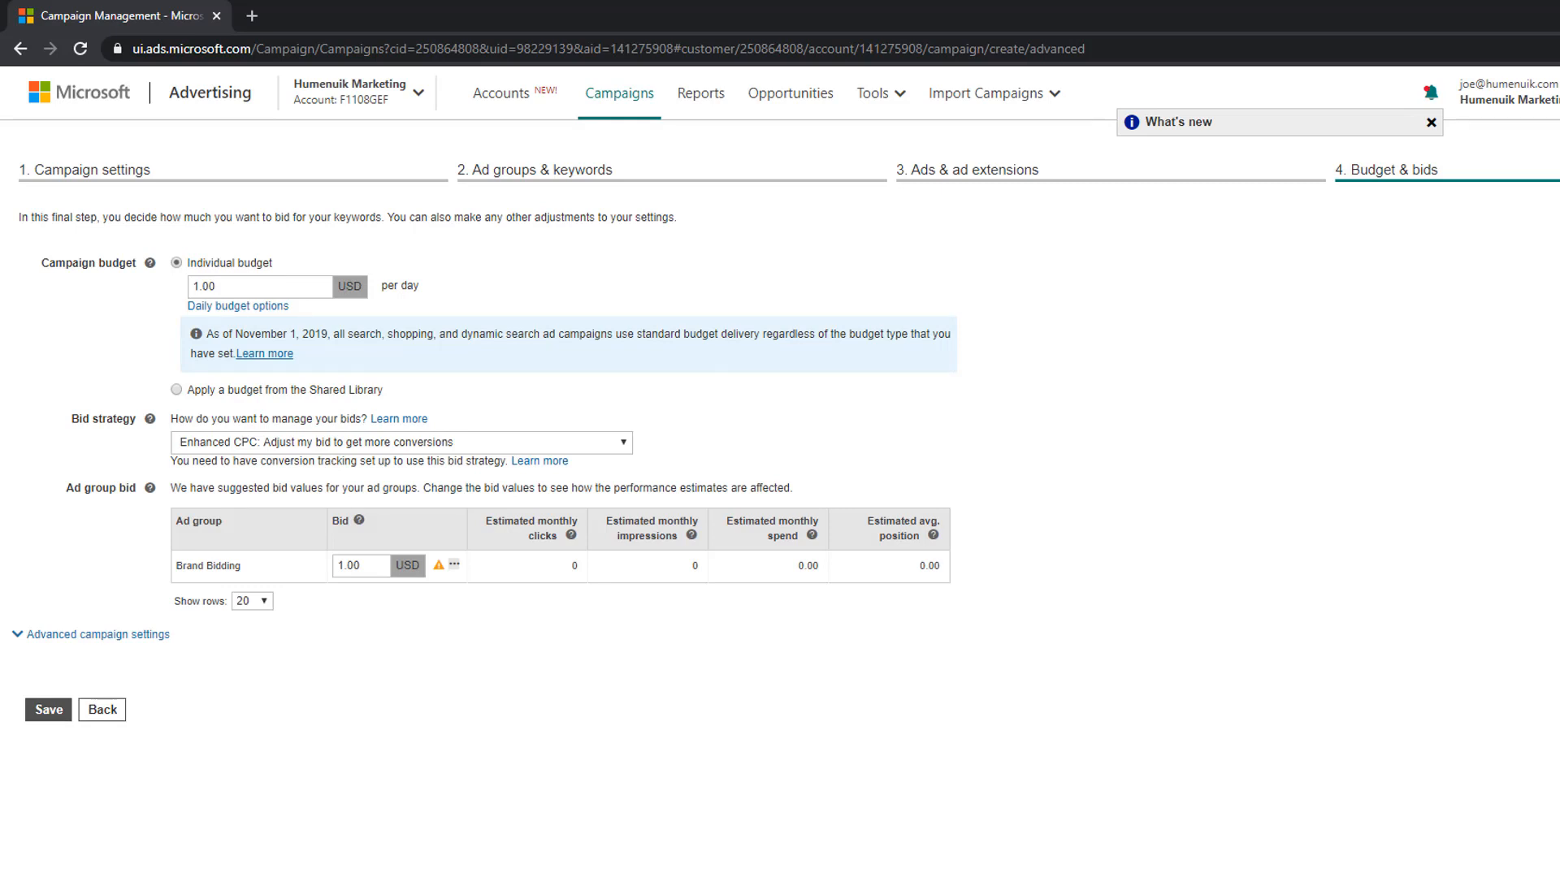
left_click_drag(352, 567, 272, 579)
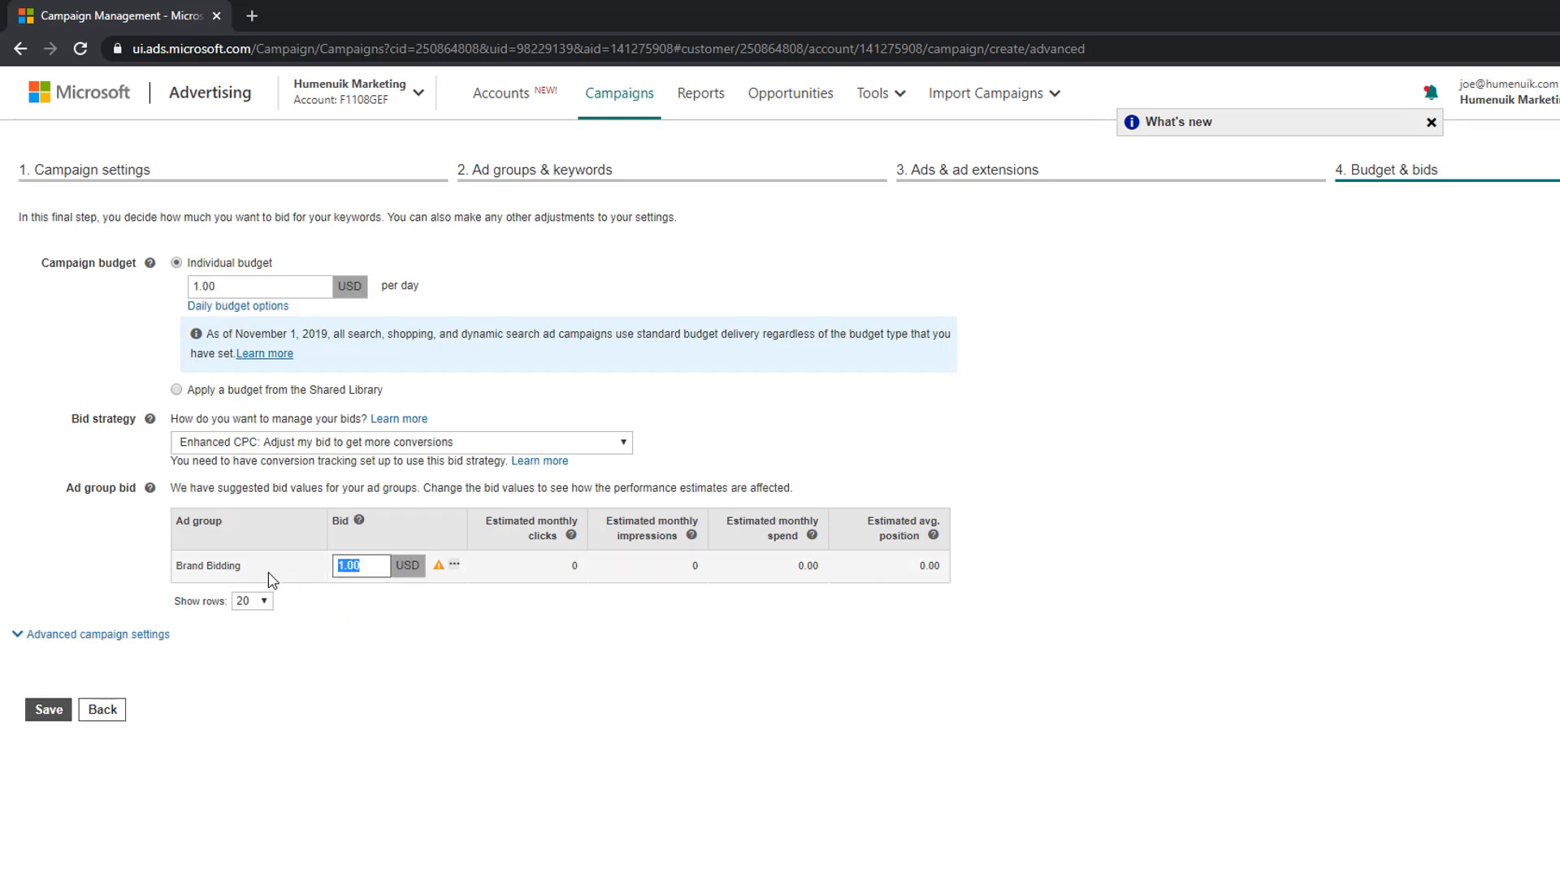
type("0.25")
left_click(377, 724)
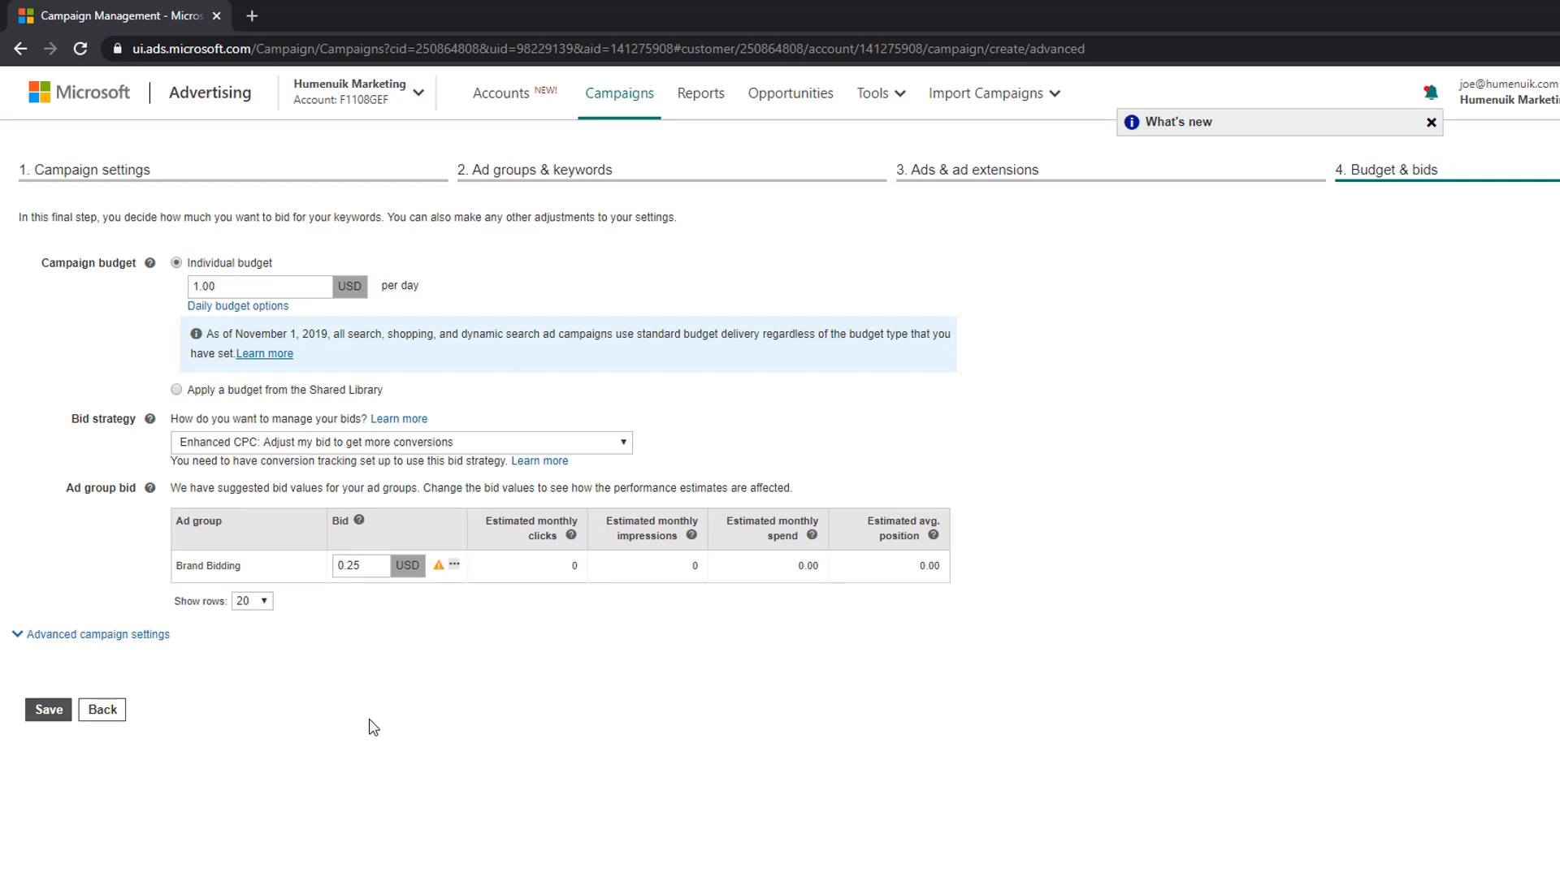